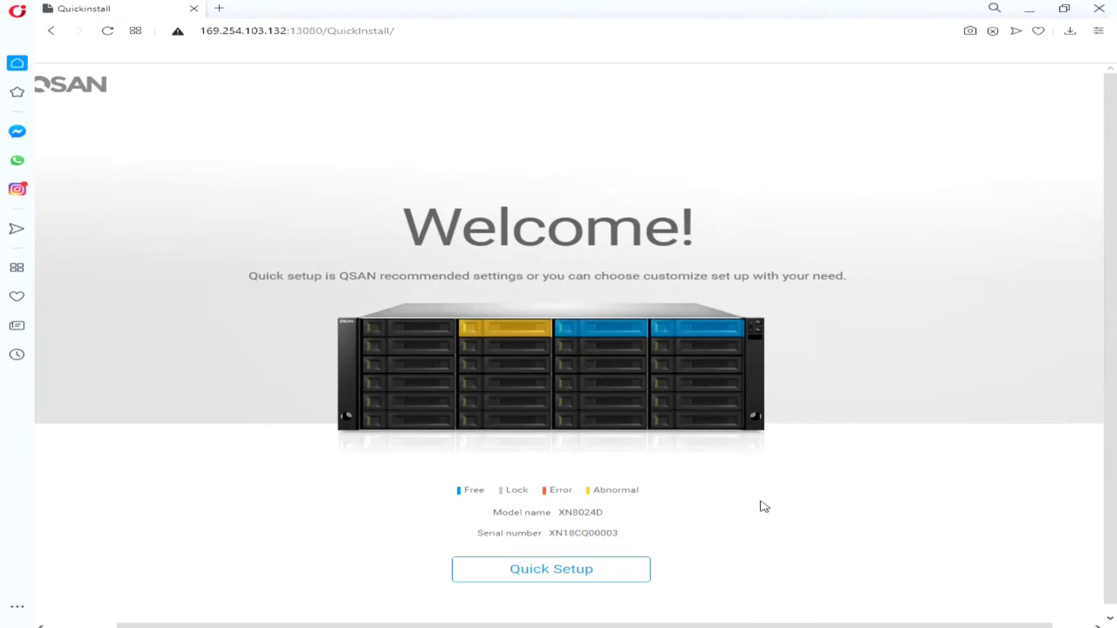
Step: Launch Quick Setup from the XN8024D QuickInstall welcome page
left_click(585, 562)
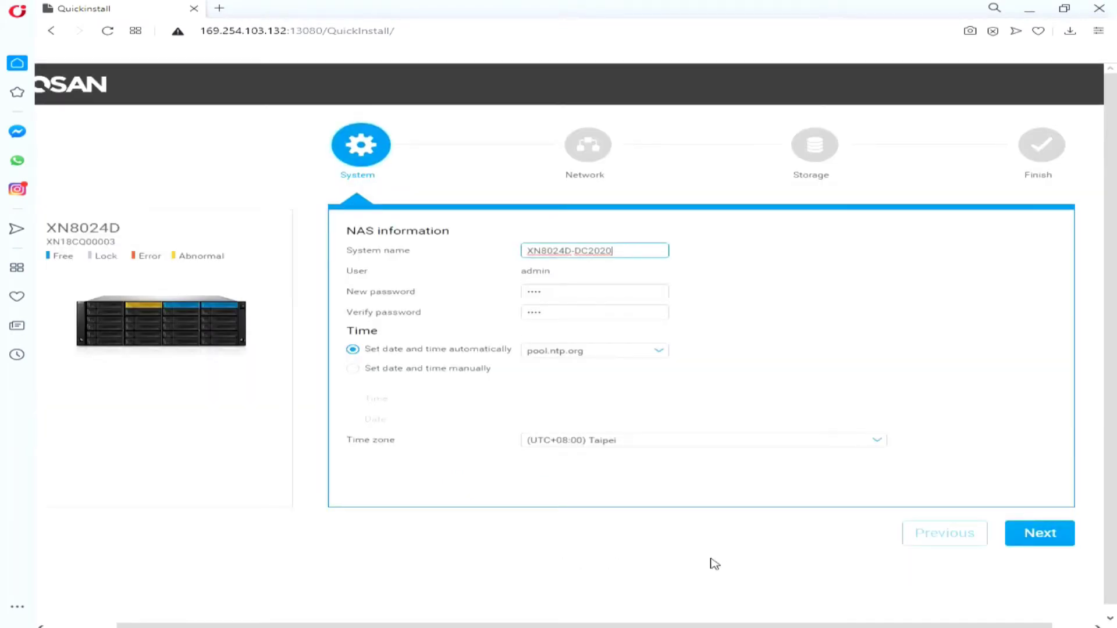
Step: Set the wizard's cluster IP to 10.10.0.2 with subnet mask 255.255.0.0
left_click(1023, 541)
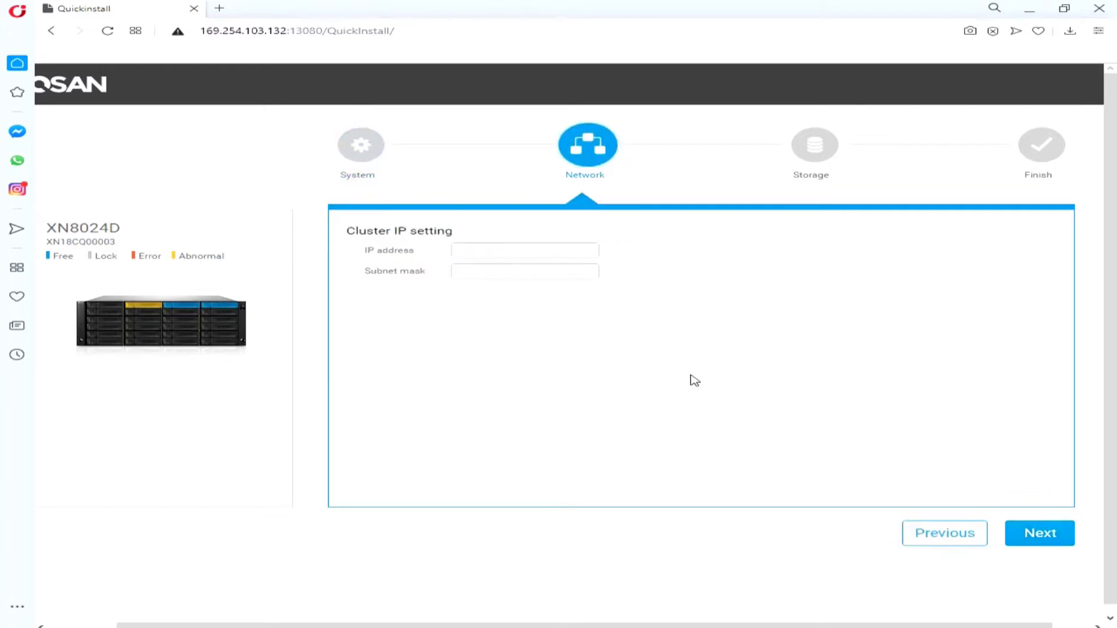
left_click(469, 250)
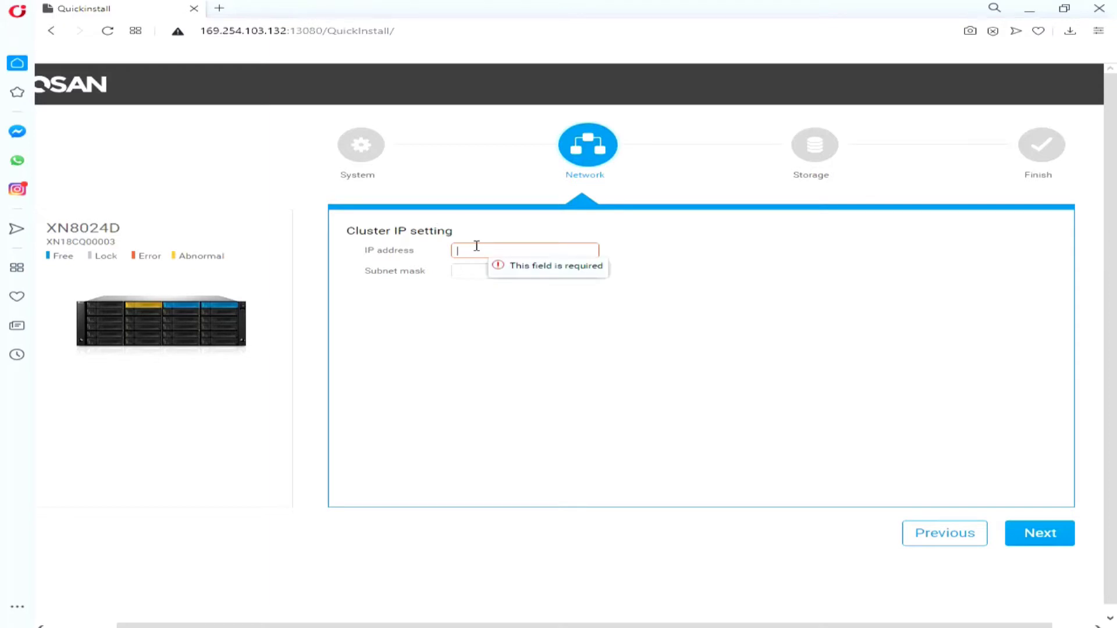
type("10.10.0.2")
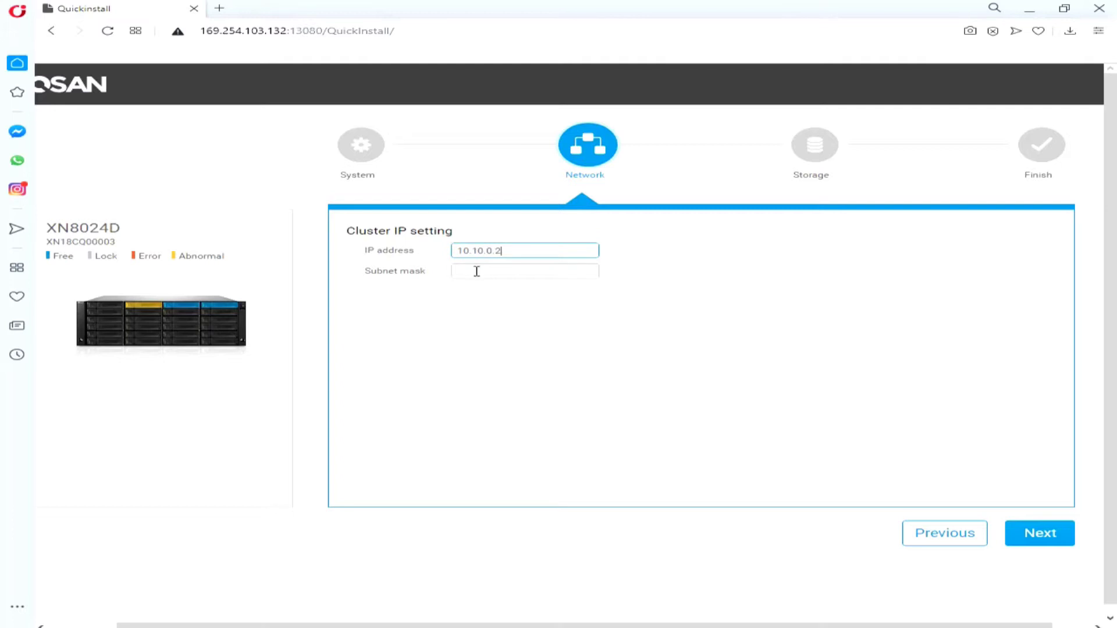
left_click(476, 271)
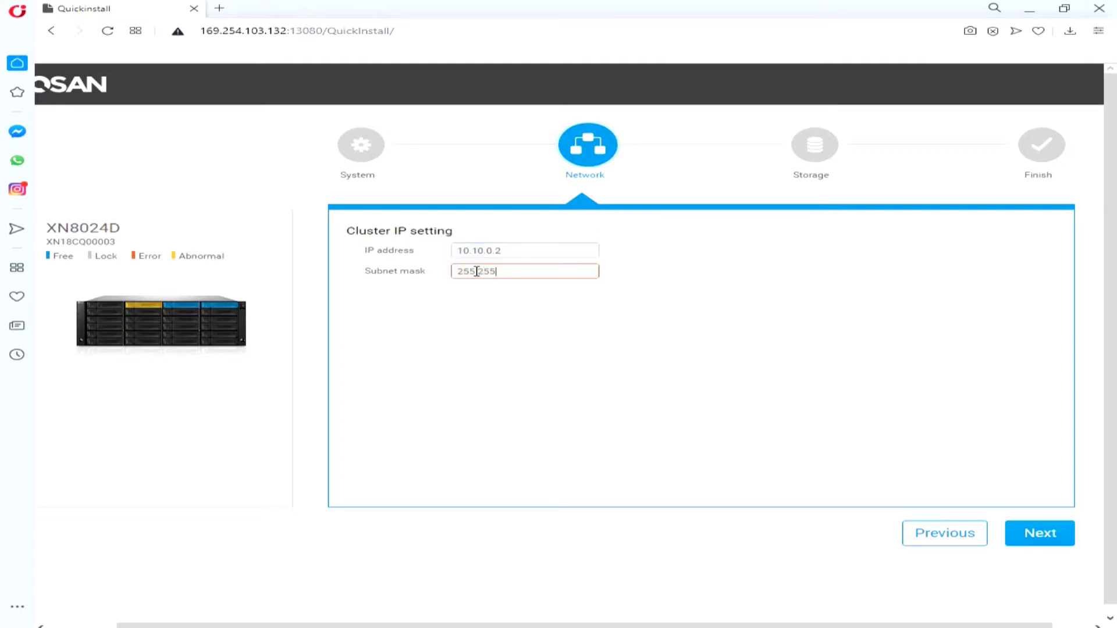
left_click(1041, 534)
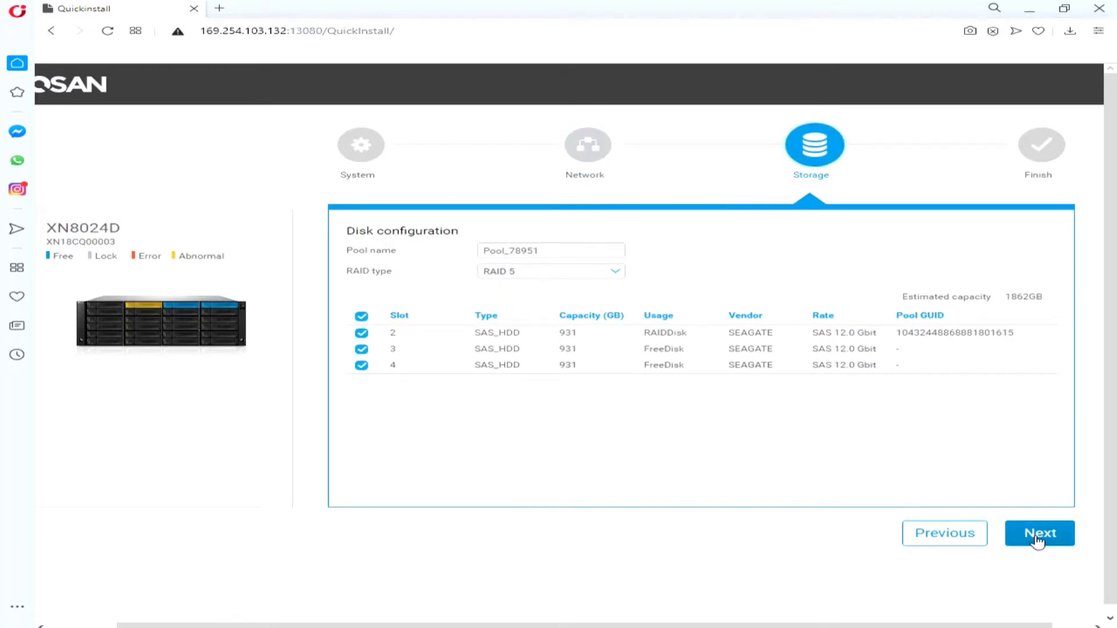
Step: Accept the RAID 5 Pool_78951 layout, confirm erasing the old RAID set, and apply setup
left_click(1035, 539)
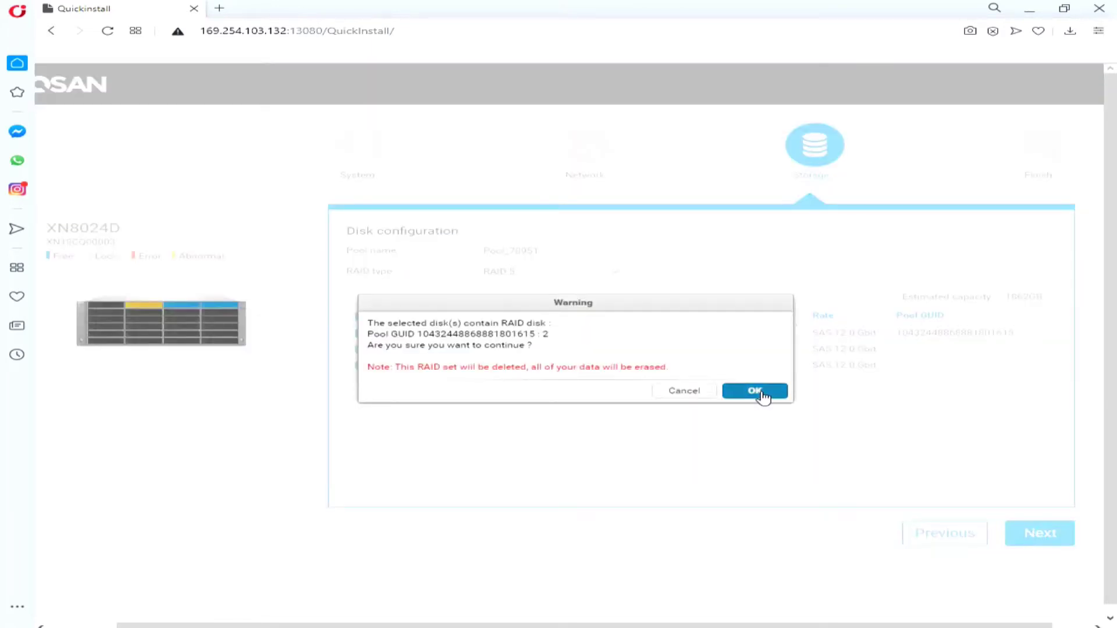
left_click(762, 398)
left_click(1021, 532)
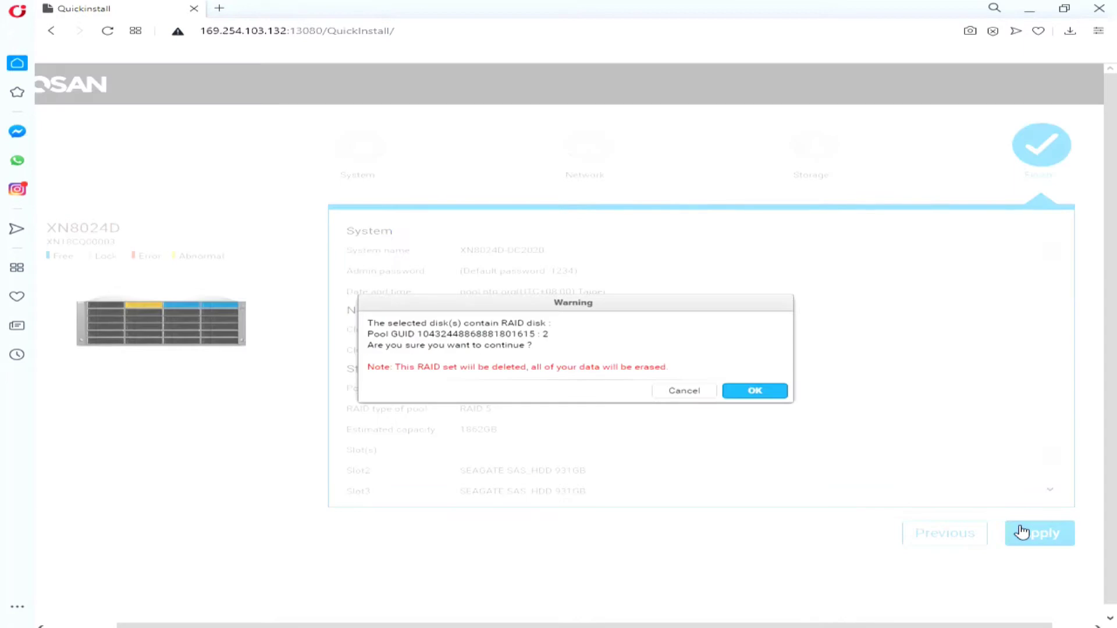
left_click(754, 400)
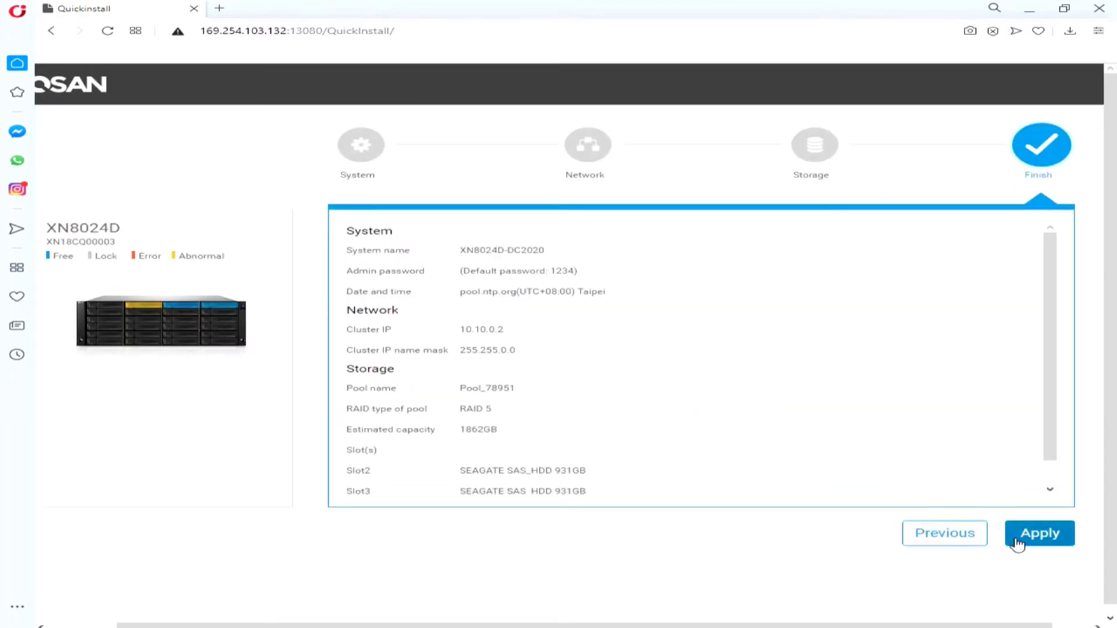
left_click(1018, 533)
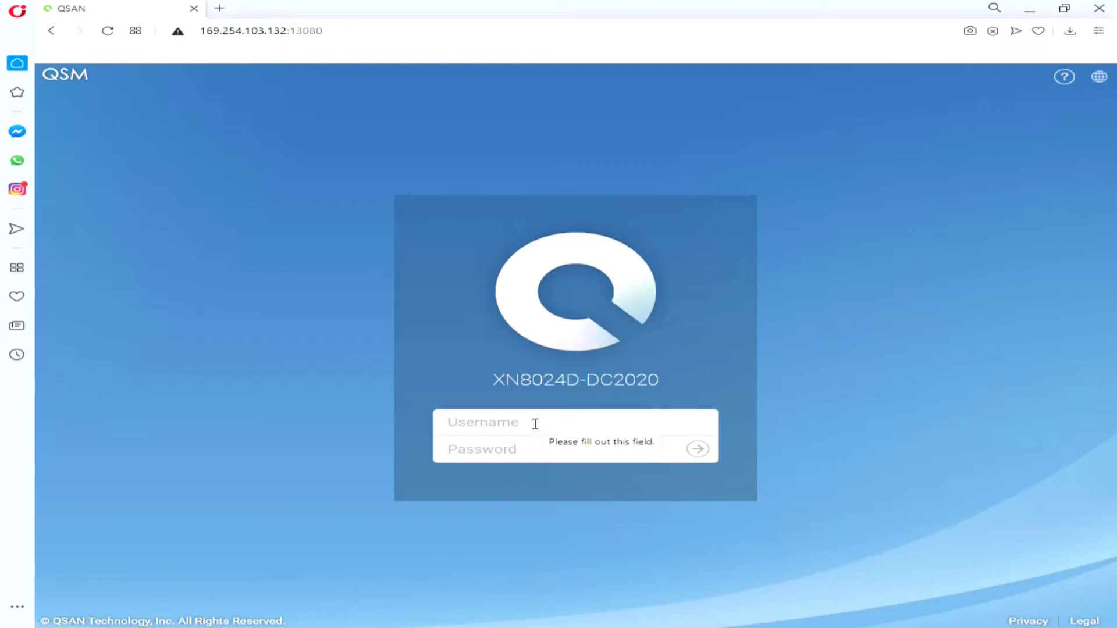
Step: Sign in as admin with the account password and dismiss the save-password bar
left_click(536, 424)
type("admin")
key("Tab")
type("1")
key("Return")
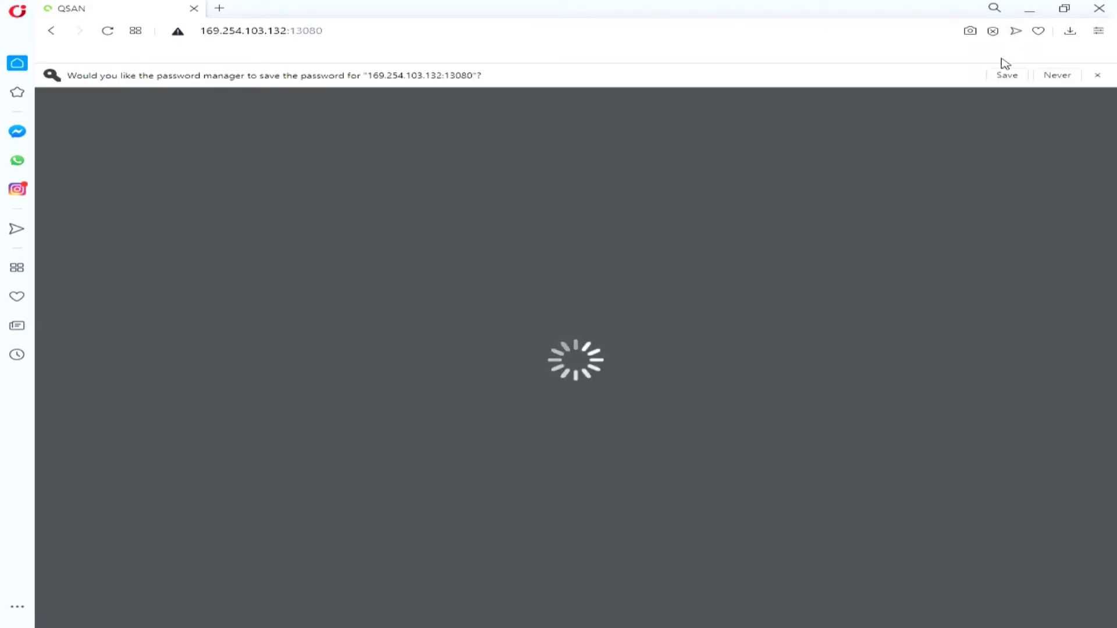
left_click(1099, 74)
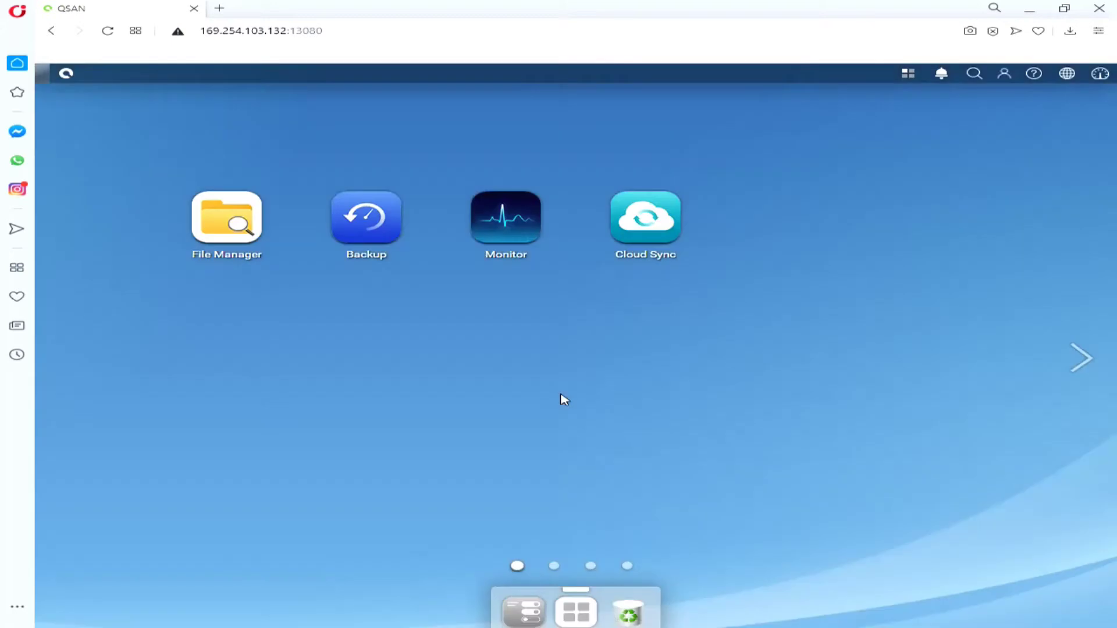
left_click(531, 608)
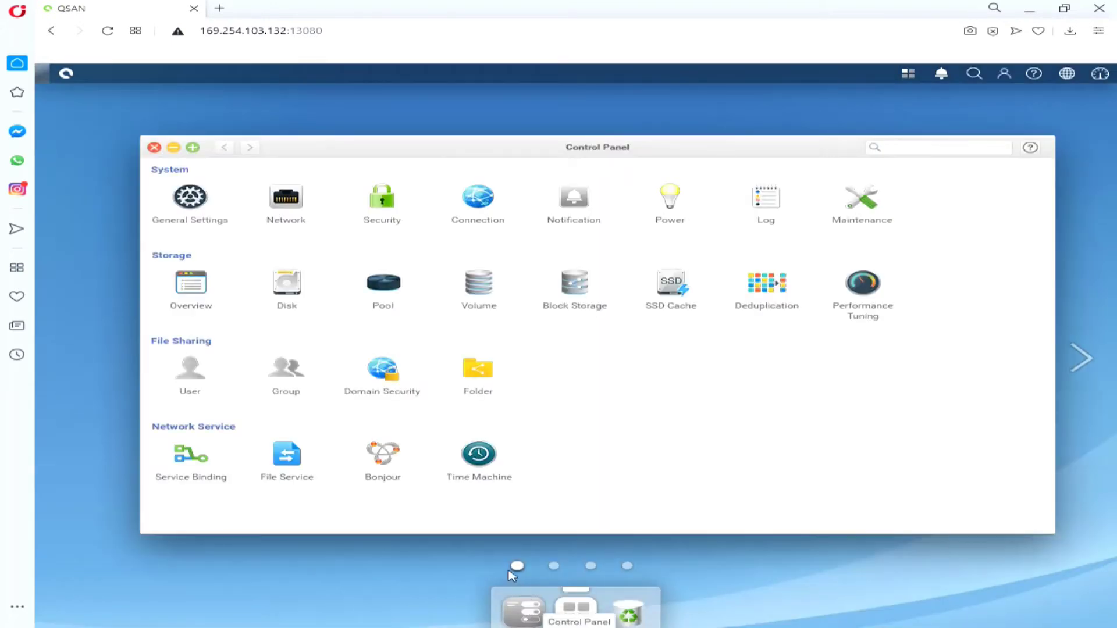
Step: Change the LAN1 cluster IP entry to 10.10.0.2 with mask 255.255.0.0
left_click(285, 203)
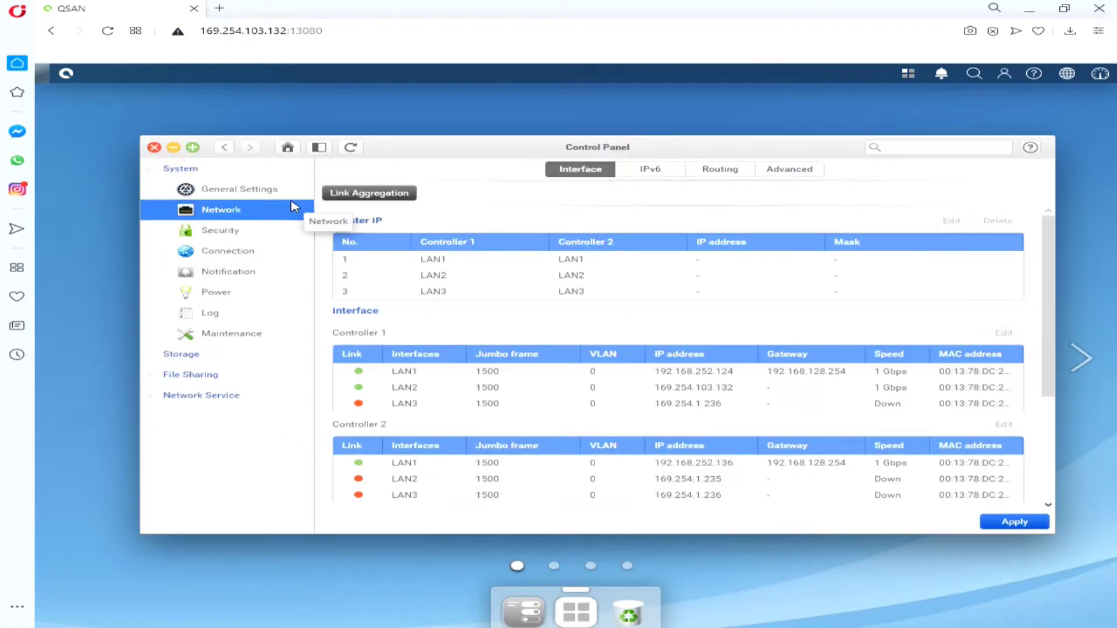
left_click(952, 220)
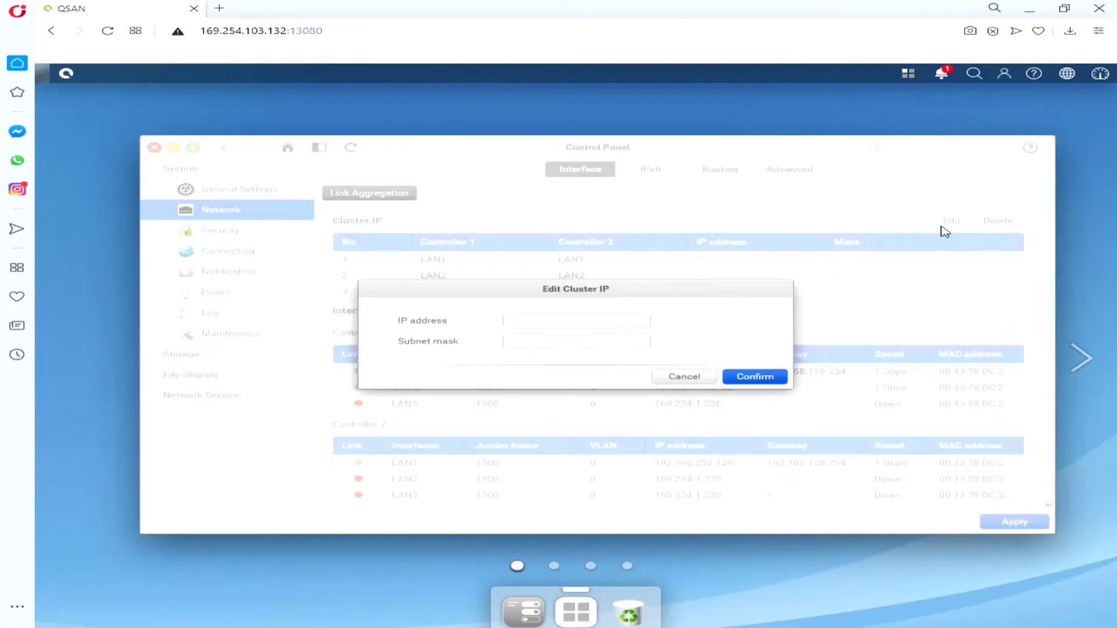
left_click(571, 323)
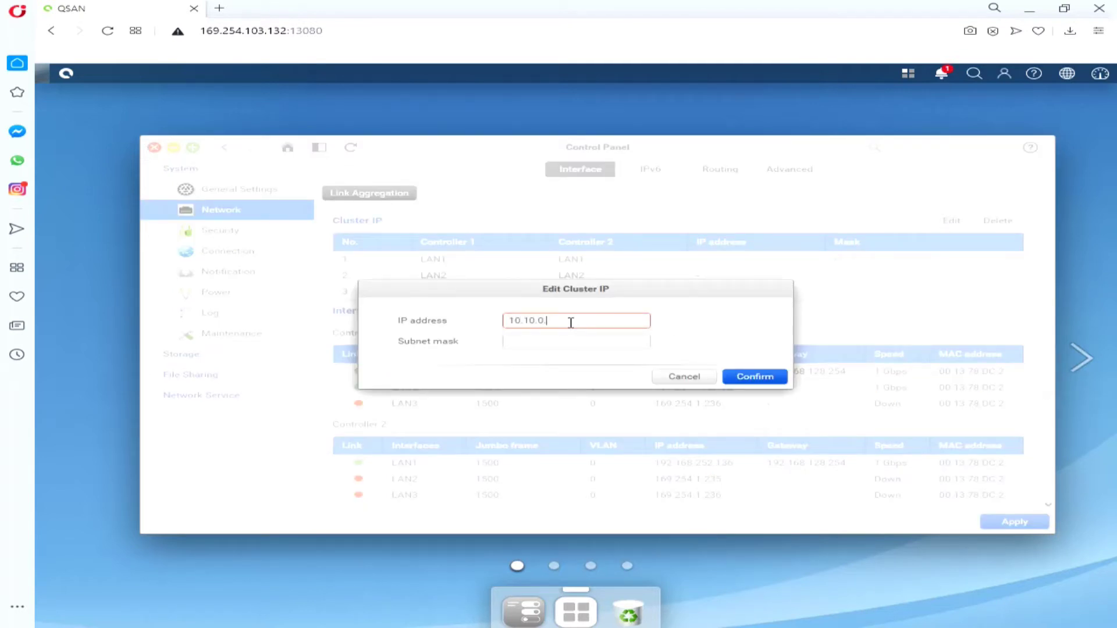
key("Tab")
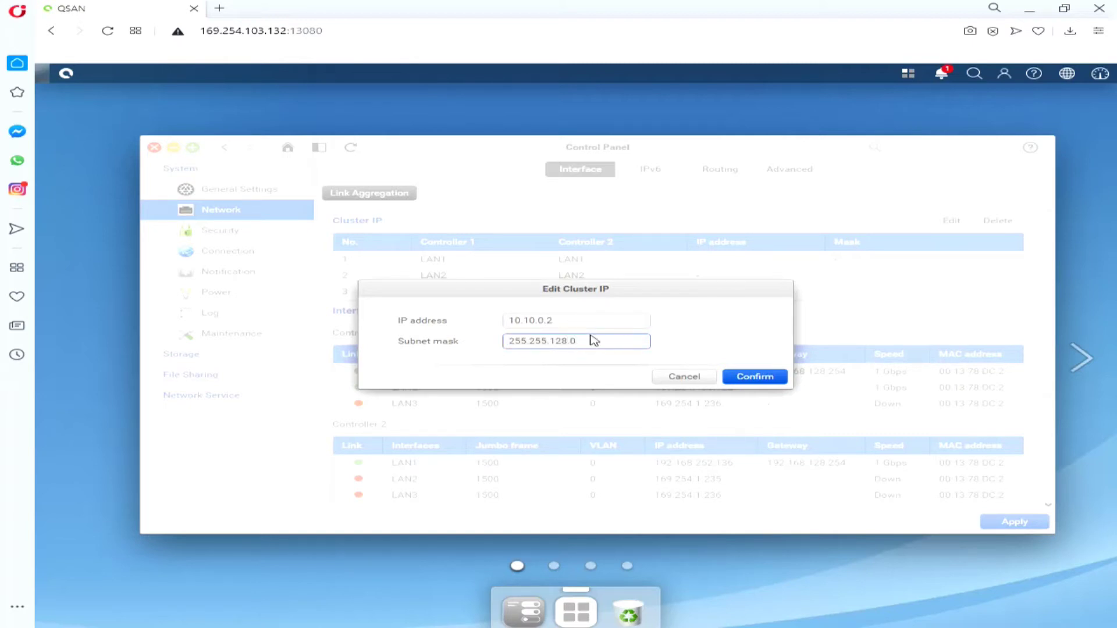
key("BackSpace")
key("BackSpace")
key("BackSpace")
left_click(780, 382)
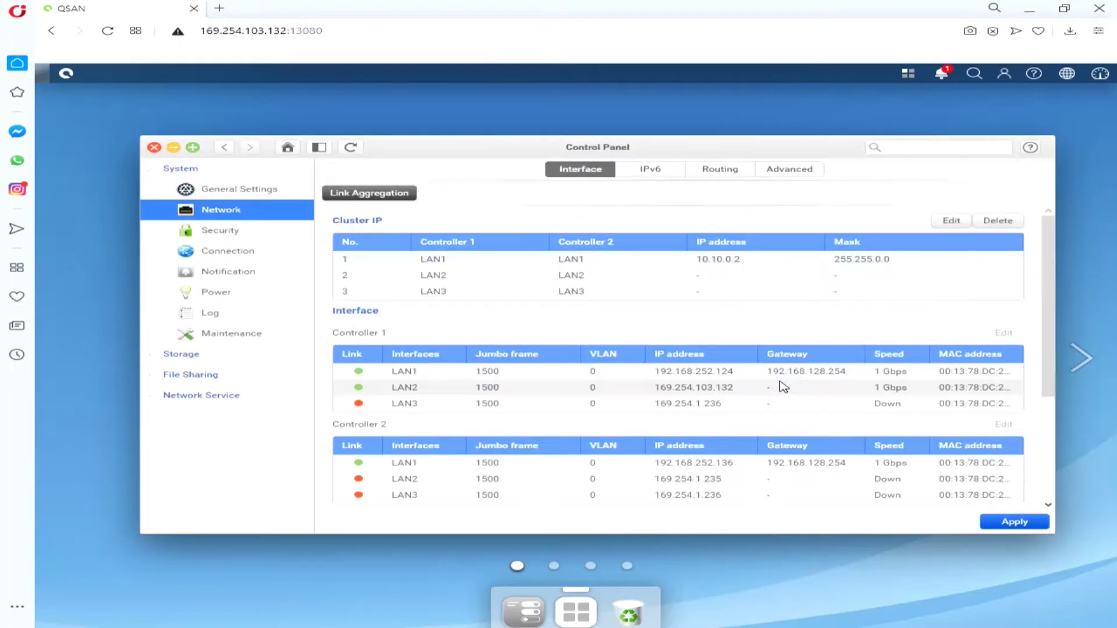
left_click(787, 387)
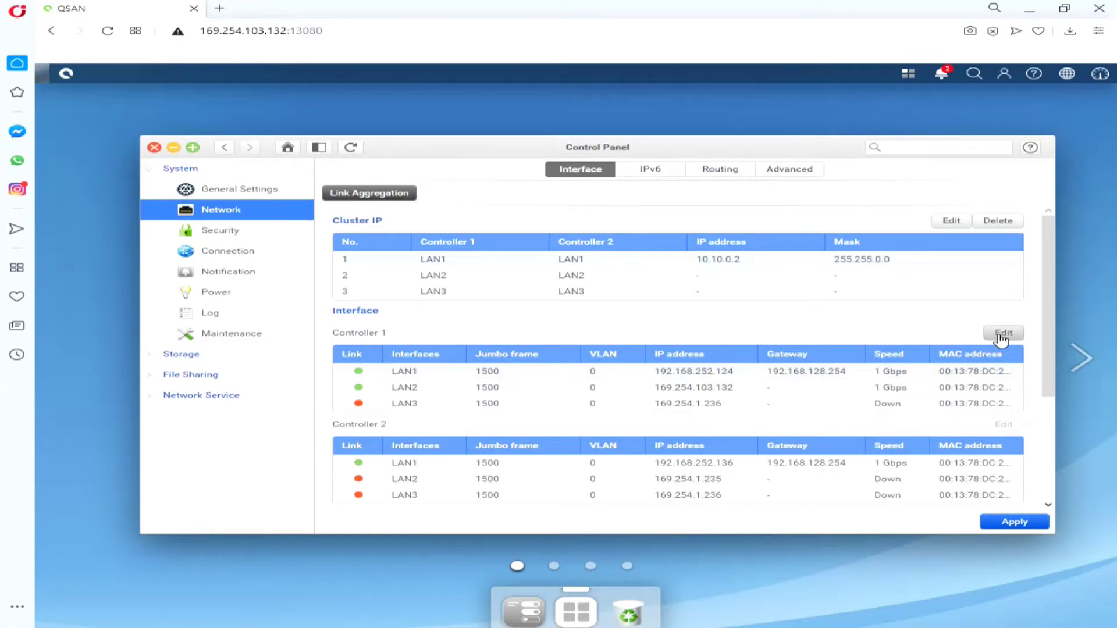
Step: Stop the old ping and ping 10.10.0.2 in Command Prompt to confirm replies
mouse_move(447, 624)
left_click(448, 558)
key("ctrl+c")
key("Up")
key("Up")
key("Up")
key("Up")
key("Up")
key("Up")
key("Return")
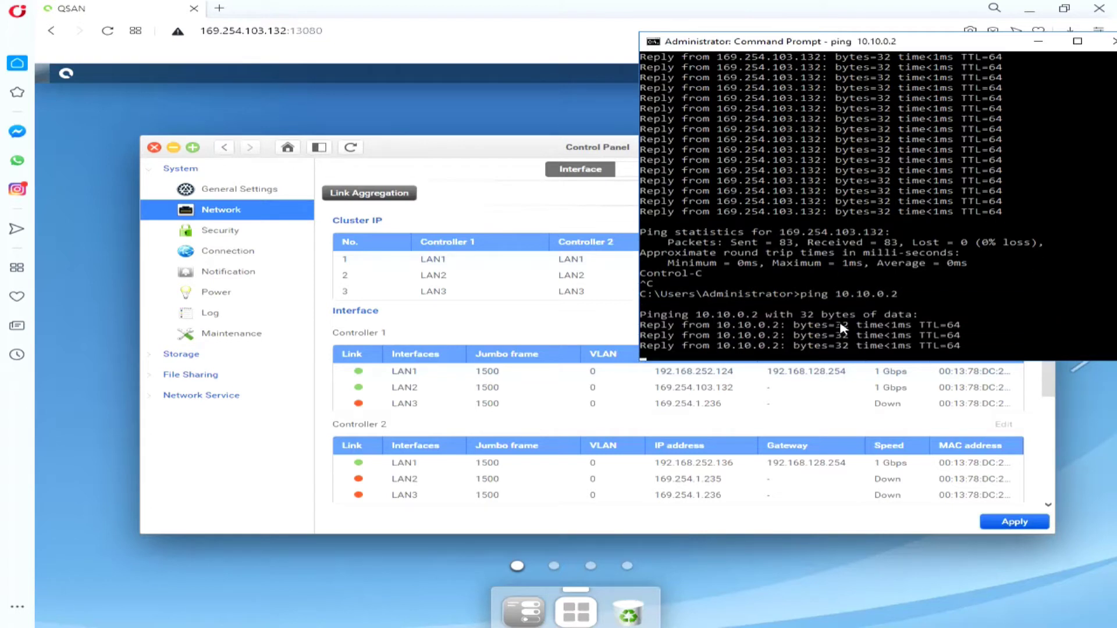
key("ctrl+c")
left_click(929, 366)
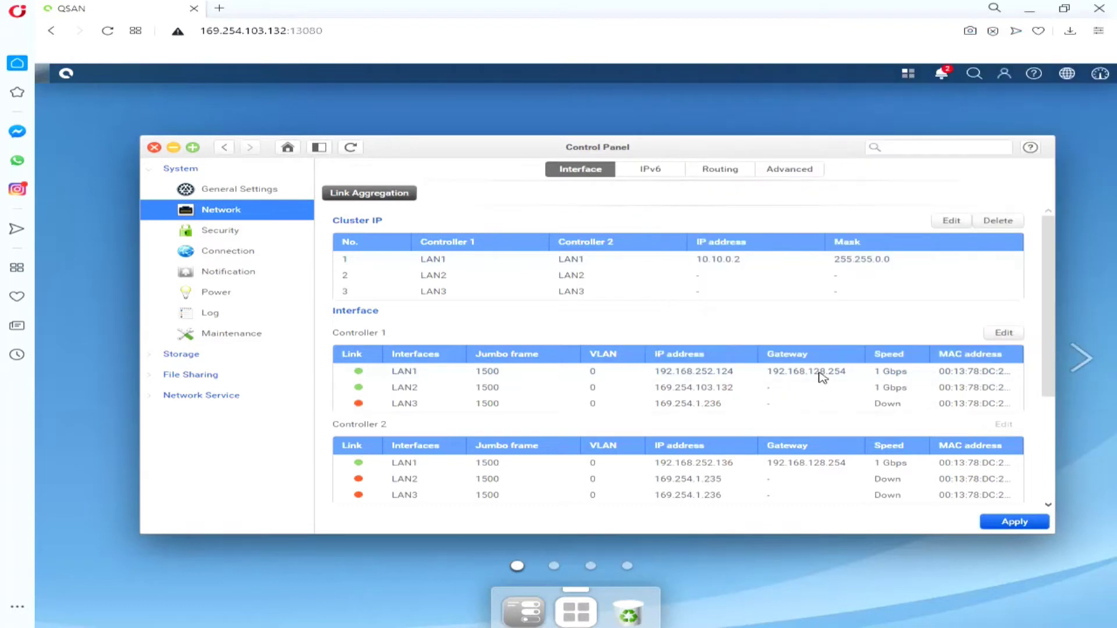
Step: Give Controller 1 LAN1 static IP 10.10.0.3, mask 255.255.0.0, gateway 10.10.0.3
left_click(1004, 333)
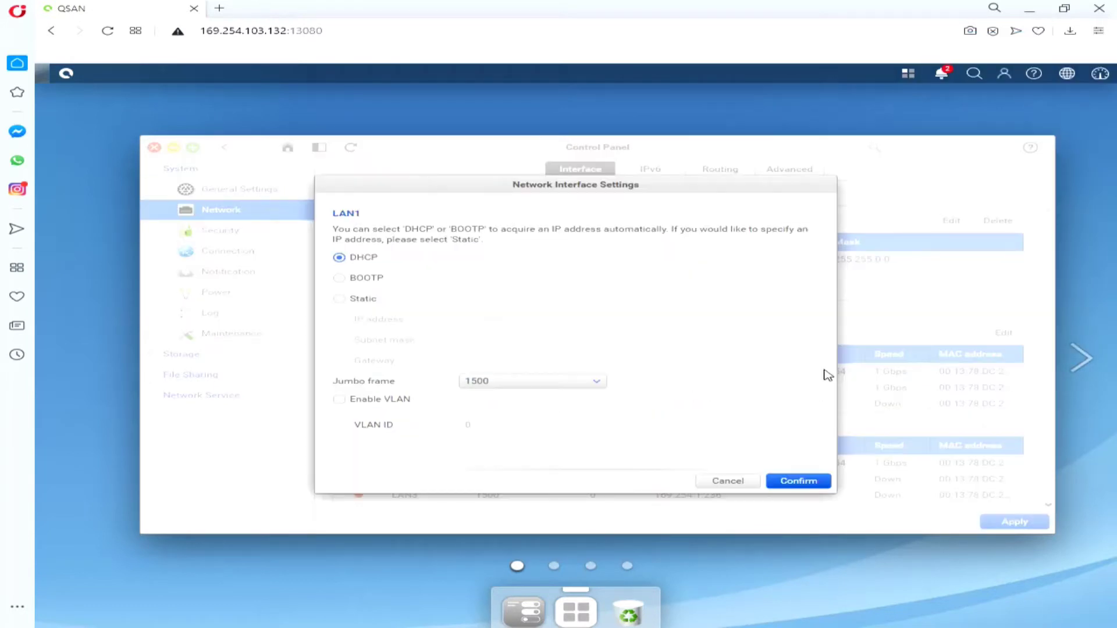
left_click(355, 299)
left_click_drag(561, 319, 431, 315)
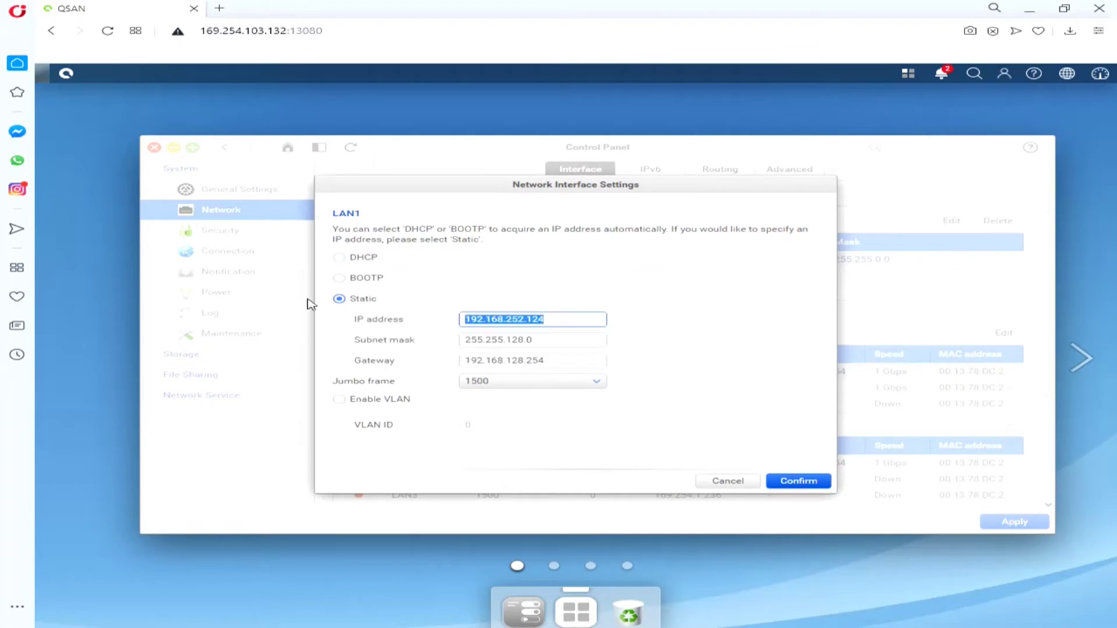
type("10.10.0.")
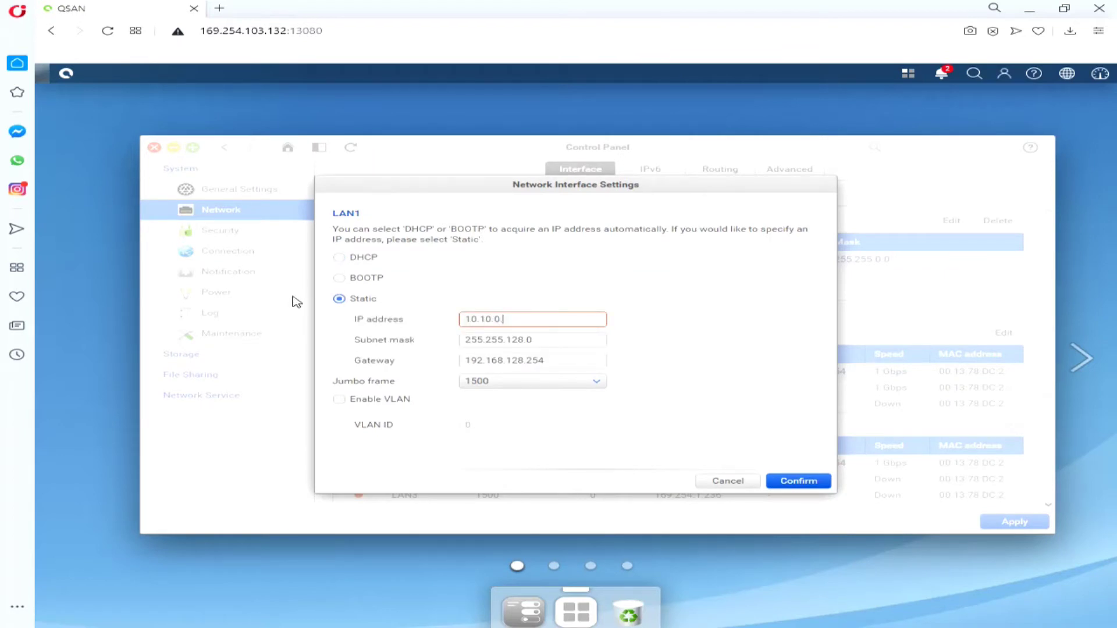
left_click(524, 340)
key("BackSpace")
key("BackSpace")
key("BackSpace")
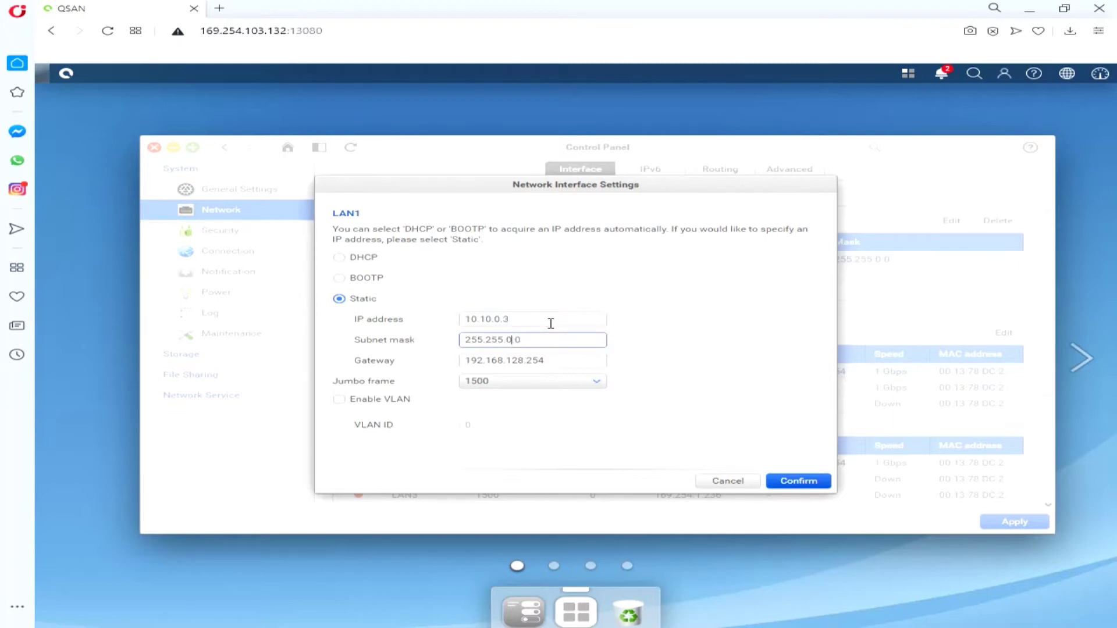
left_click_drag(579, 361, 334, 361)
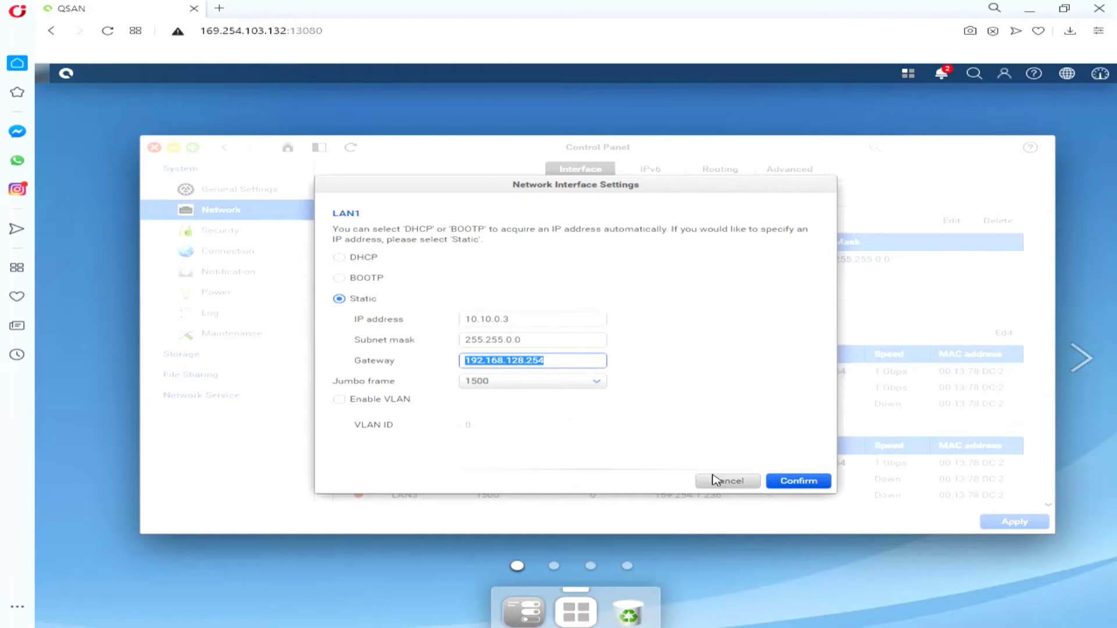
type("10.10.0.3")
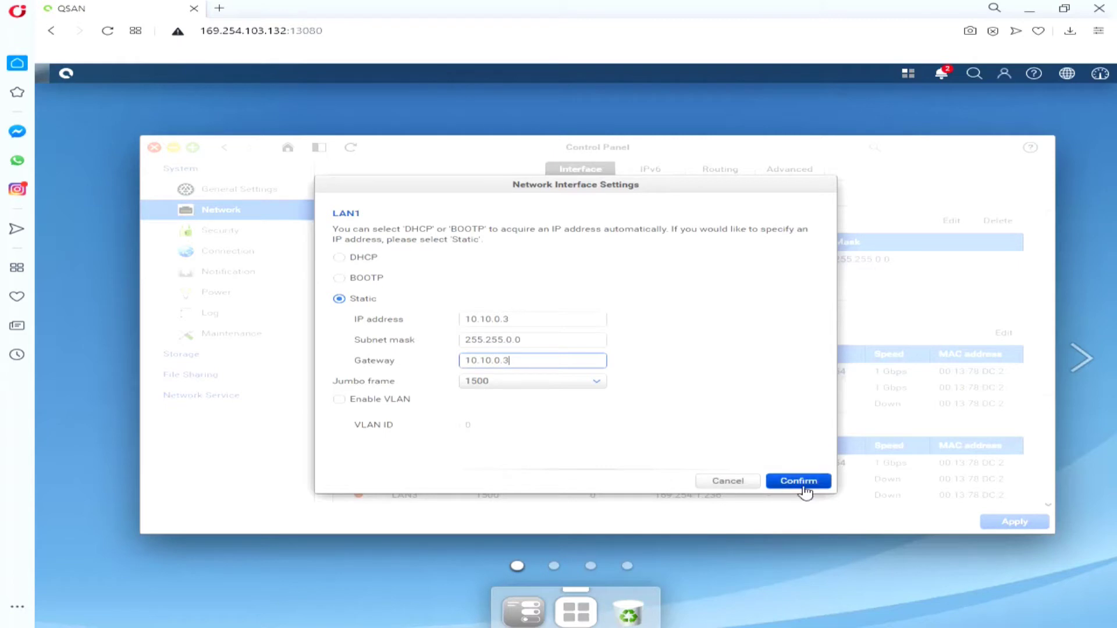
left_click(817, 482)
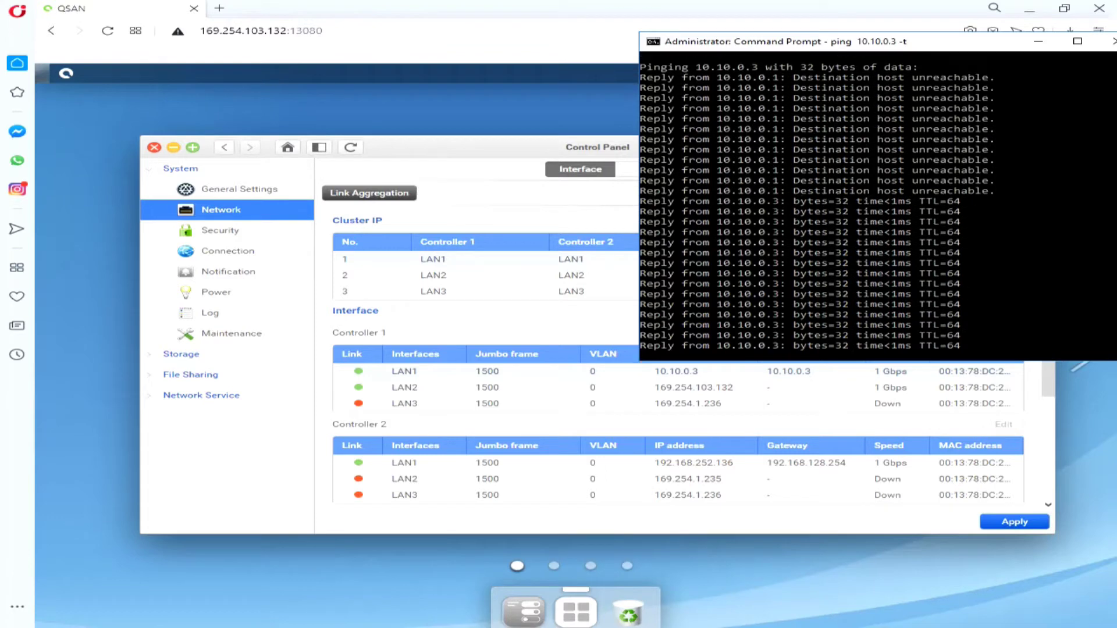
Step: Wait for the continuous ping to 10.10.0.3 to start replying, then return to the control panel
left_click(718, 446)
Step: Give Controller 2 LAN1 static IP 10.10.0.4, mask 255.255.0.0, gateway 10.10.0.4
left_click(718, 446)
scroll(582, 495, "down", 3)
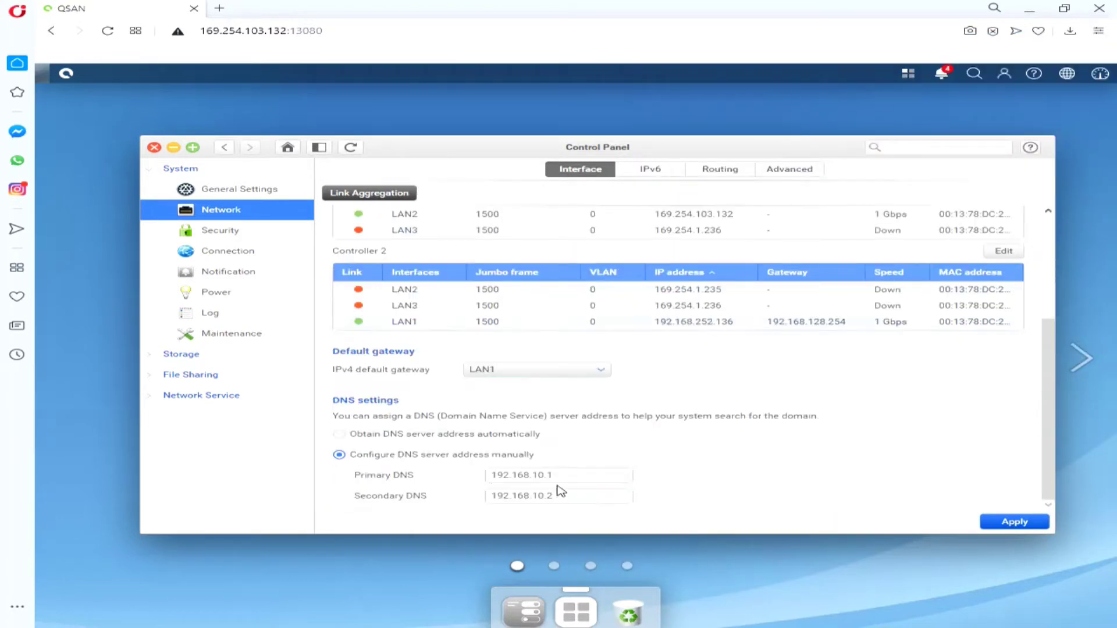
scroll(460, 407, "up", 2)
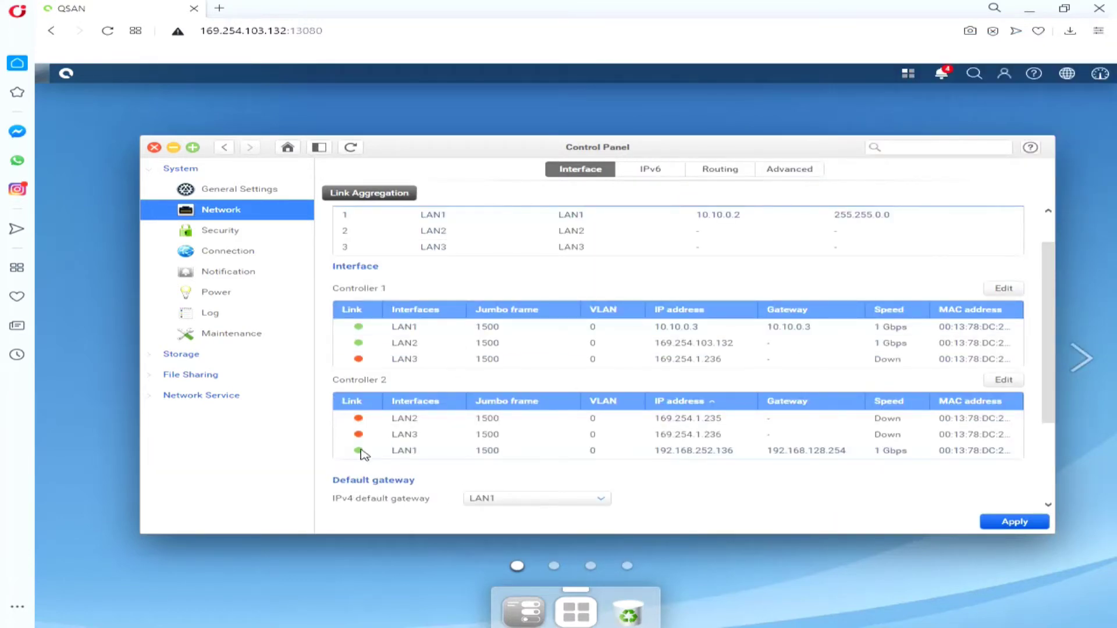
left_click(1003, 381)
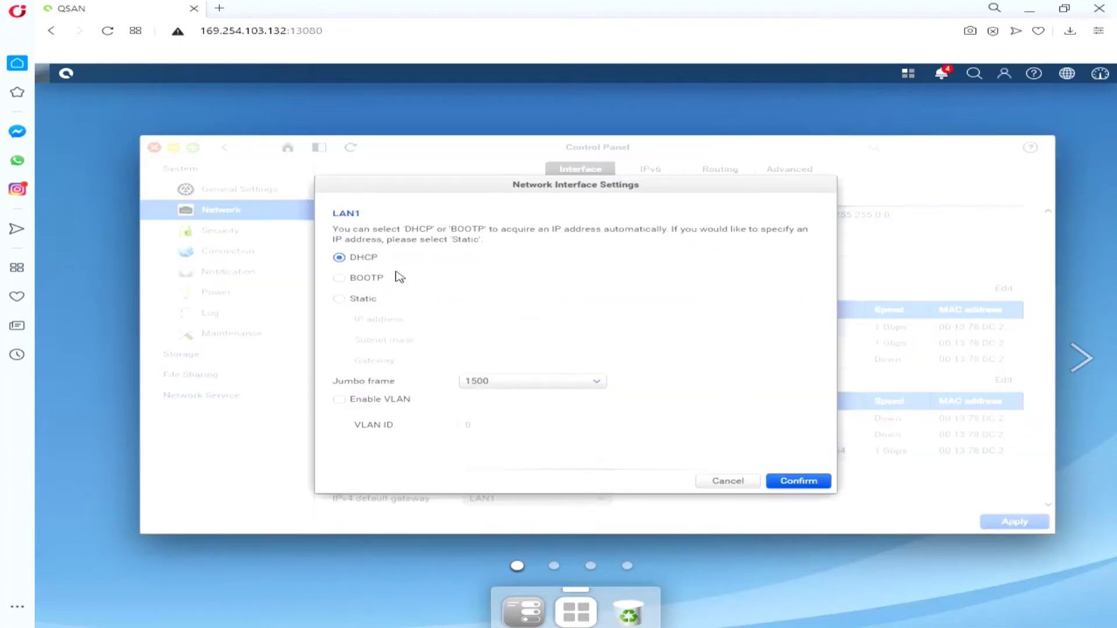
left_click(366, 298)
left_click_drag(562, 319, 433, 310)
type("10.10.0.")
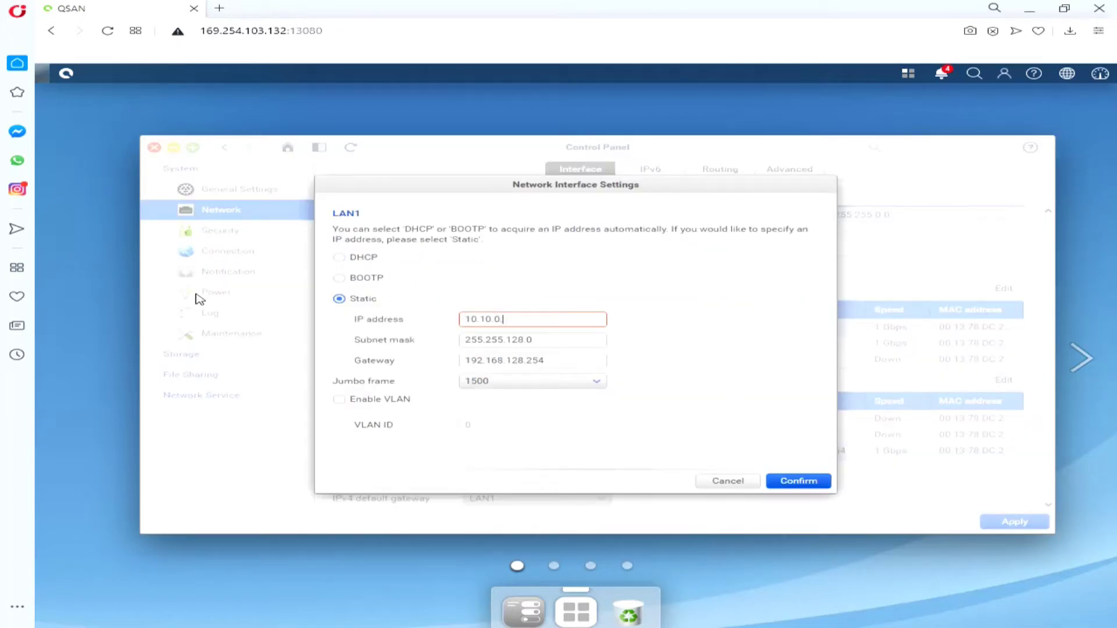
key("Tab")
key("End")
key("Left")
key("Left")
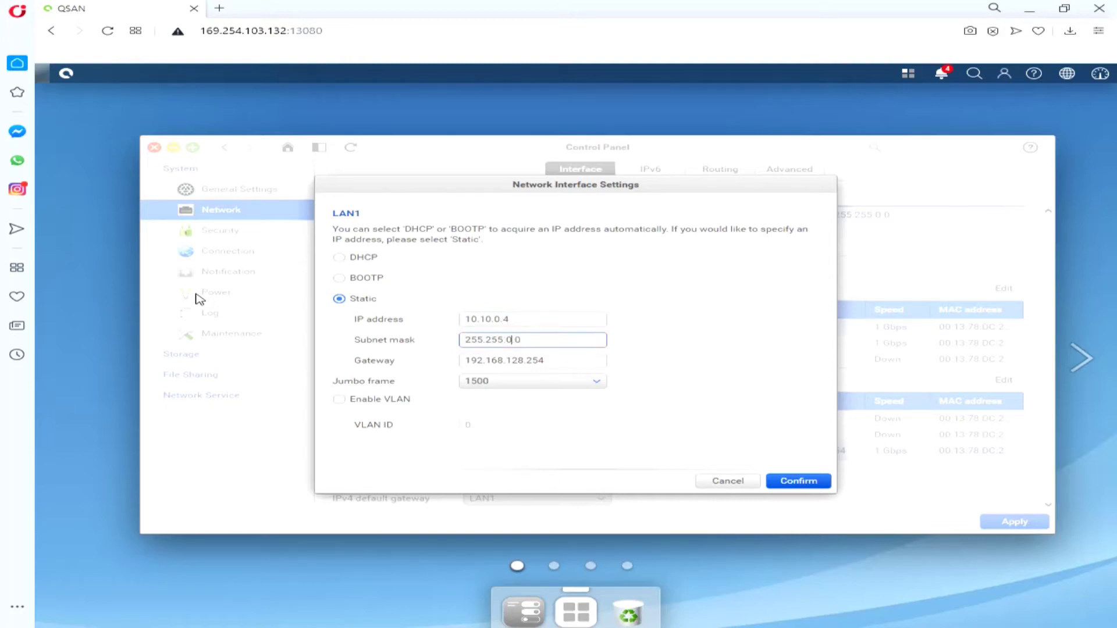
left_click(602, 319)
key("ctrl+a")
key("ctrl+c")
left_click_drag(559, 360, 357, 356)
key("ctrl+v")
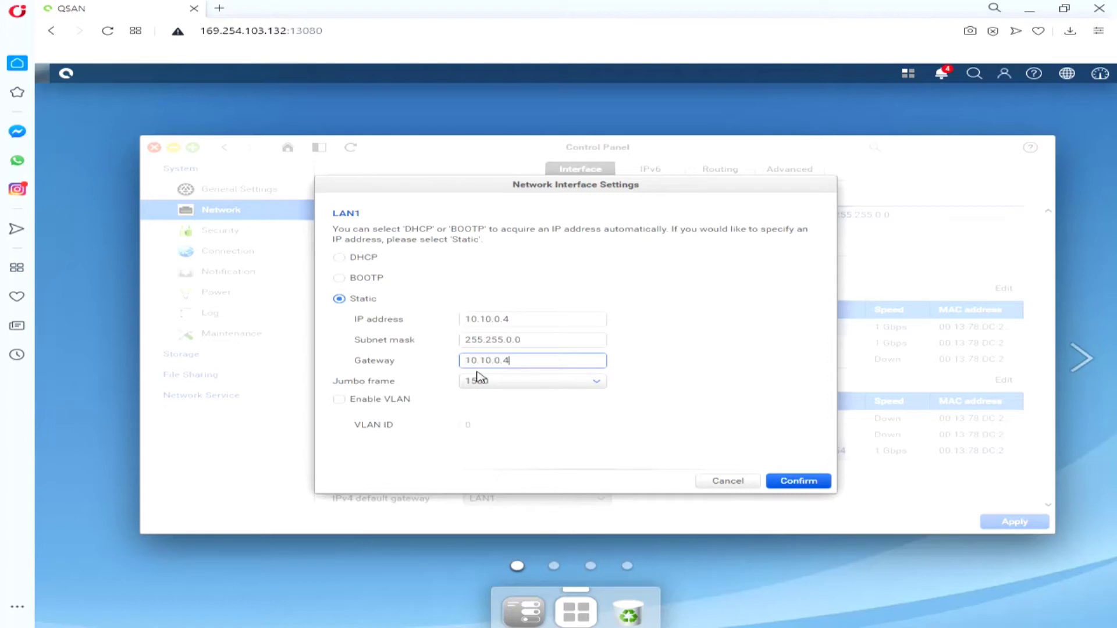
left_click(801, 483)
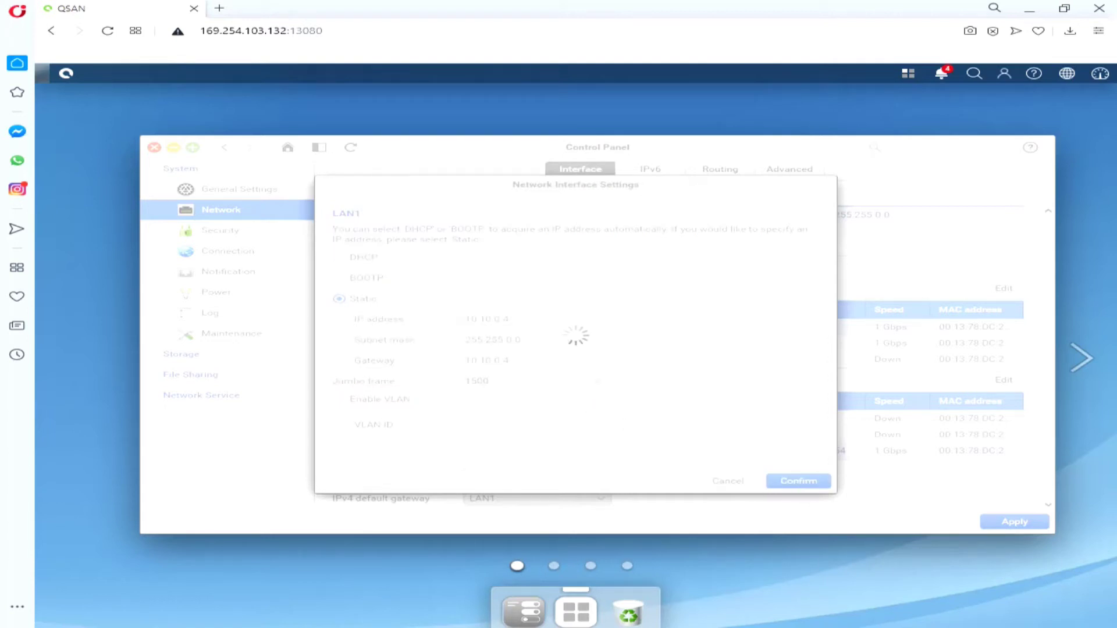
Step: Run ping 10.10.0.4 -t in Command Prompt until it replies, then stop it
key("alt+Tab")
key("BackSpace")
type("4 -t")
key("Return")
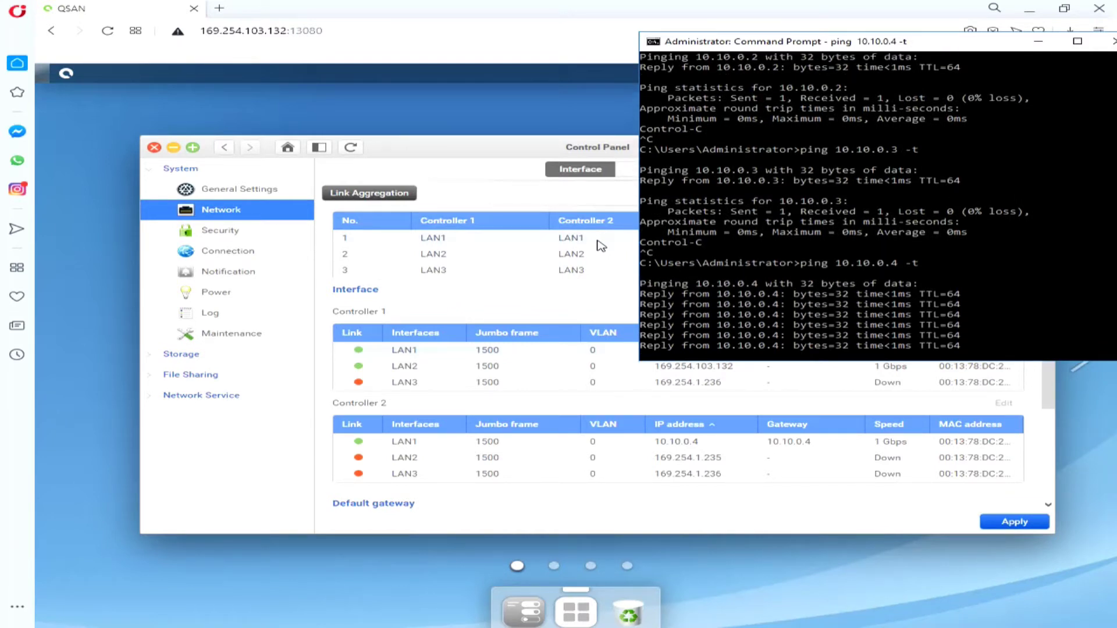
key("ctrl+c")
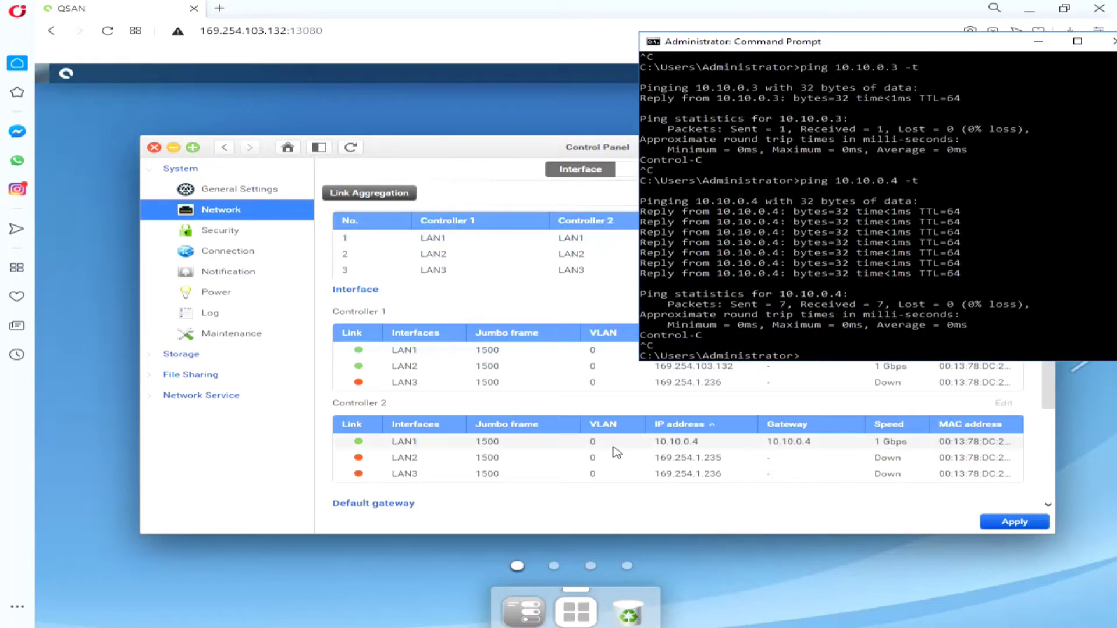
left_click(602, 448)
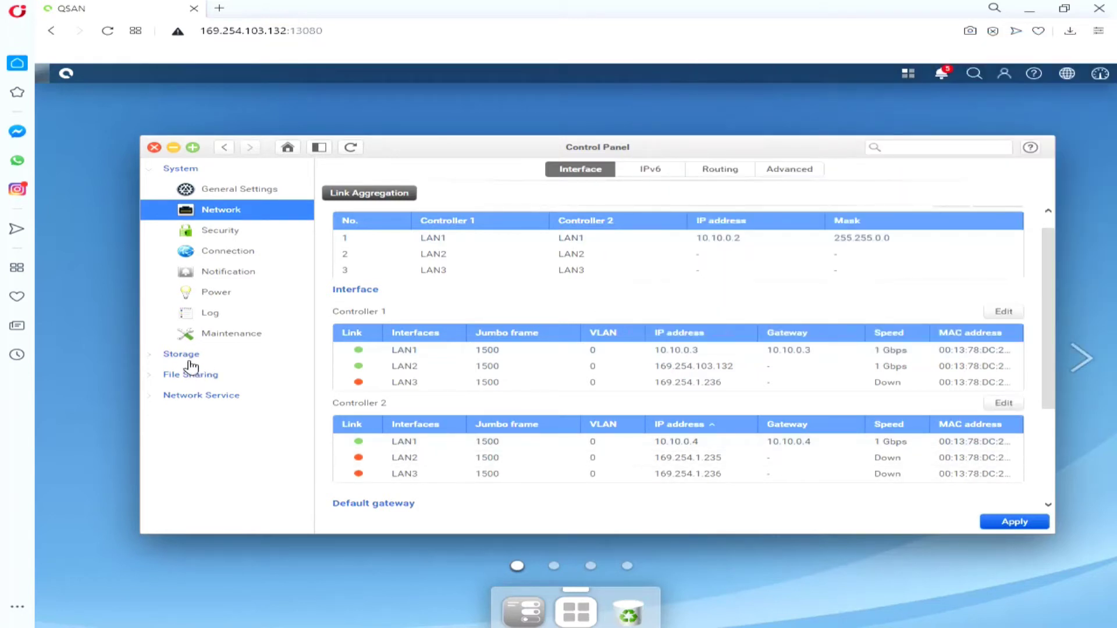
Step: Create a 20 GB volume named testfolder on Pool_78951 under Storage > Volume
left_click(182, 354)
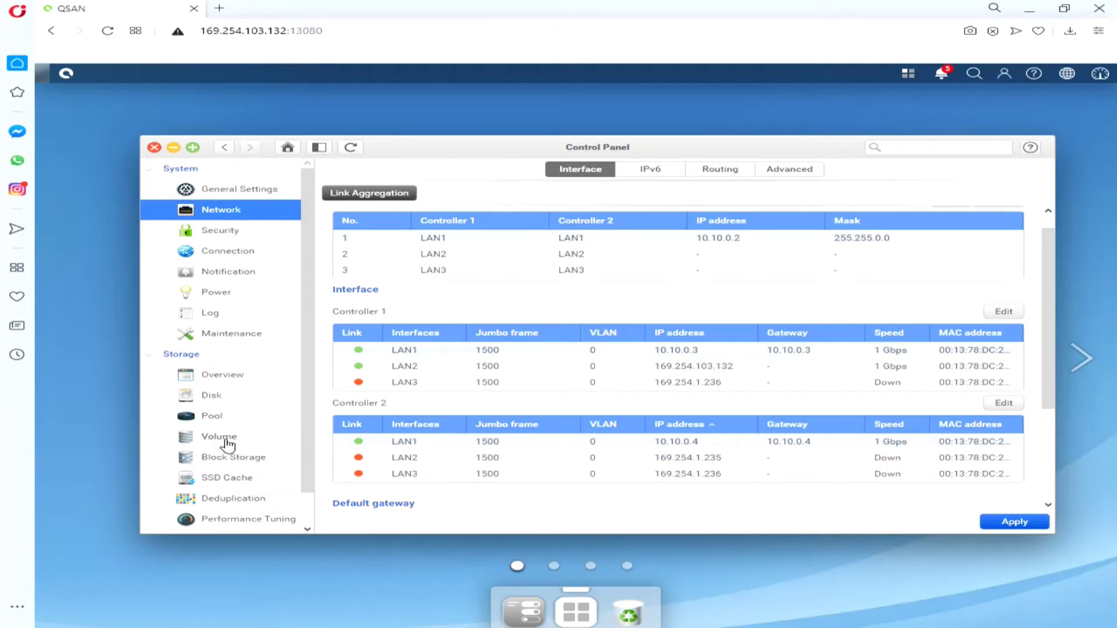
left_click(227, 444)
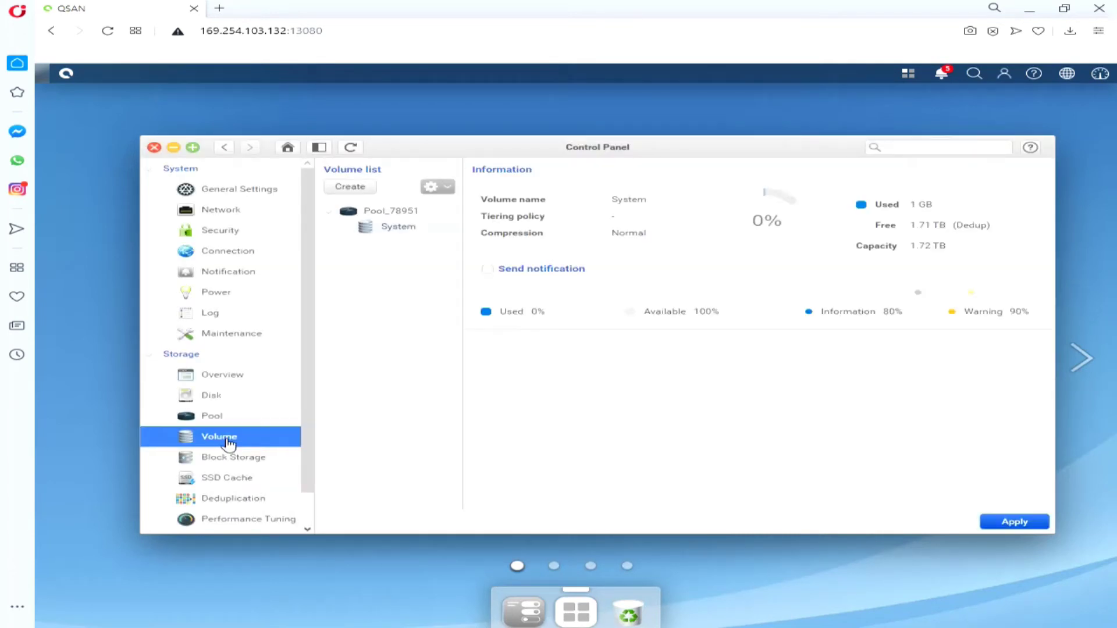
left_click(356, 186)
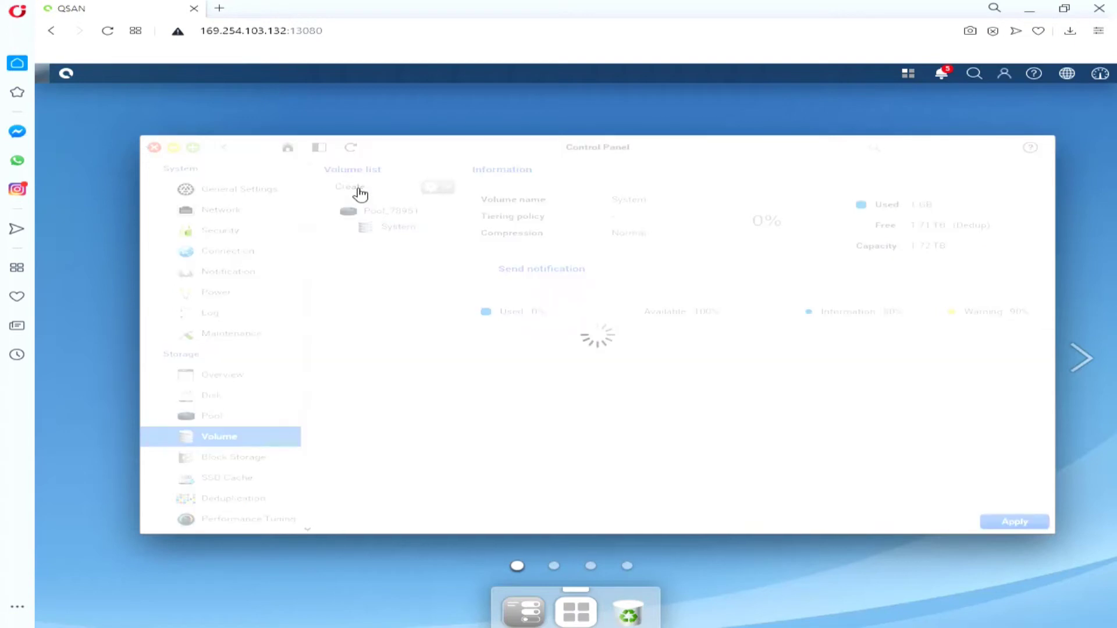
left_click(666, 275)
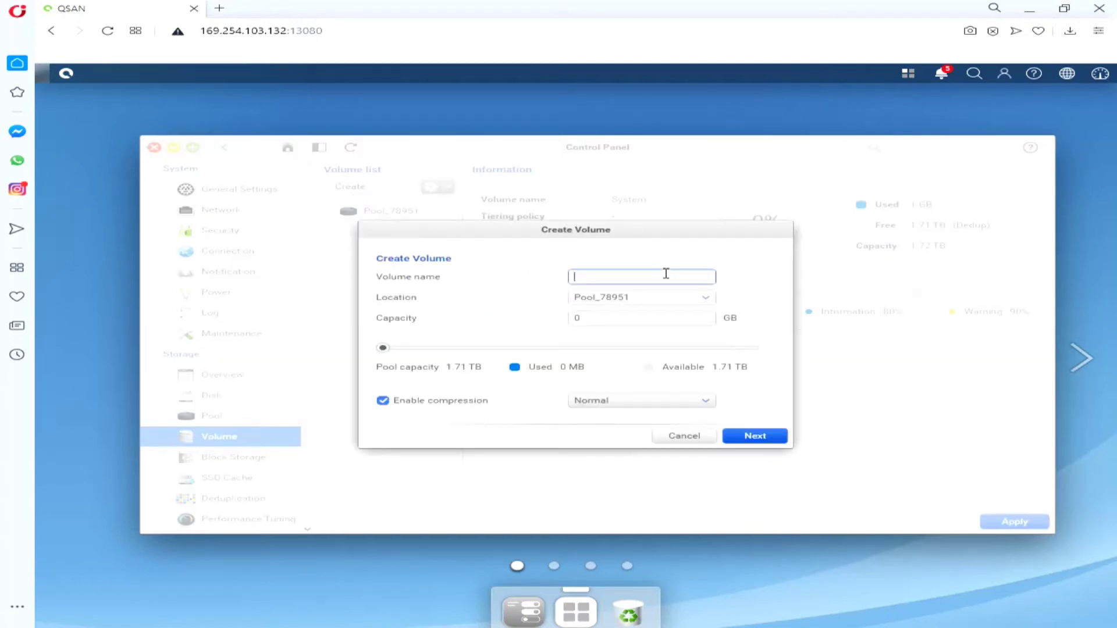
type("testfolder")
key("Tab")
key("Tab")
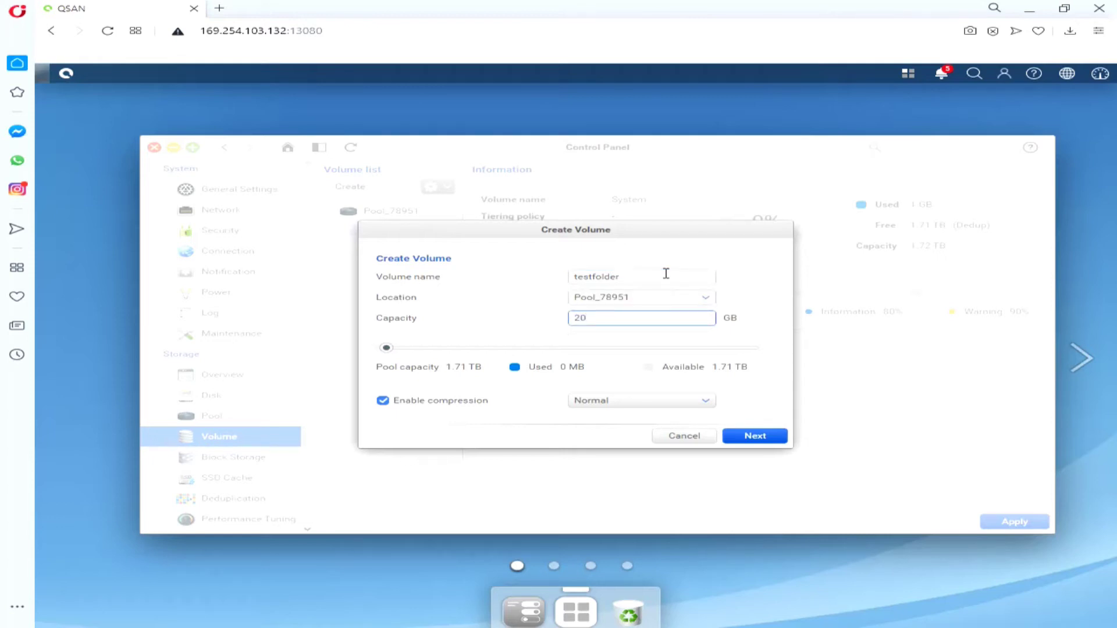
left_click(753, 440)
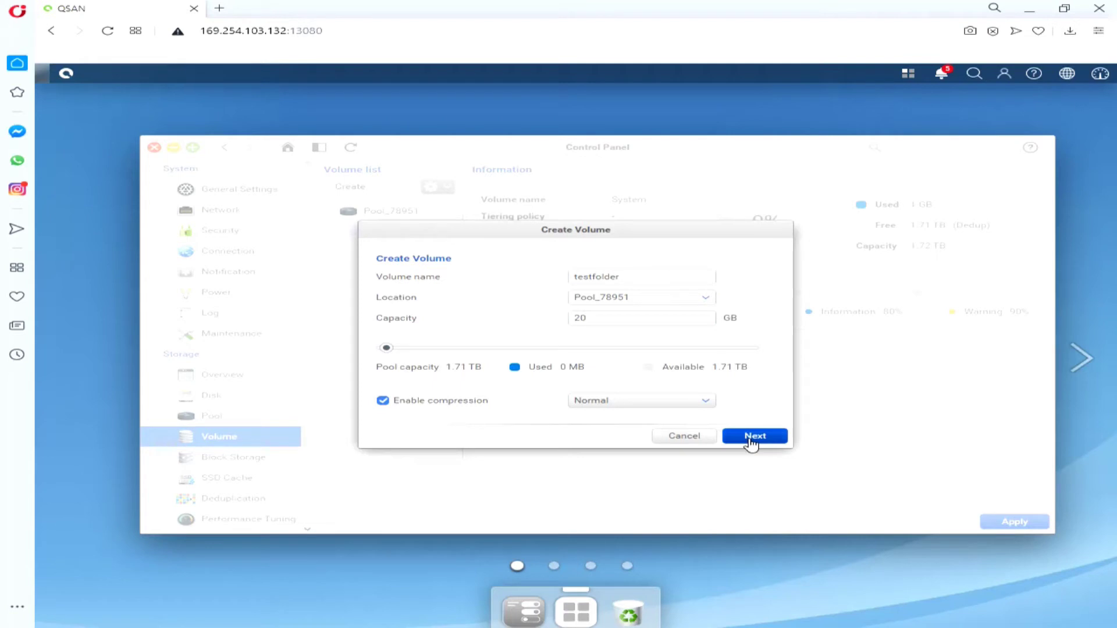
left_click(757, 374)
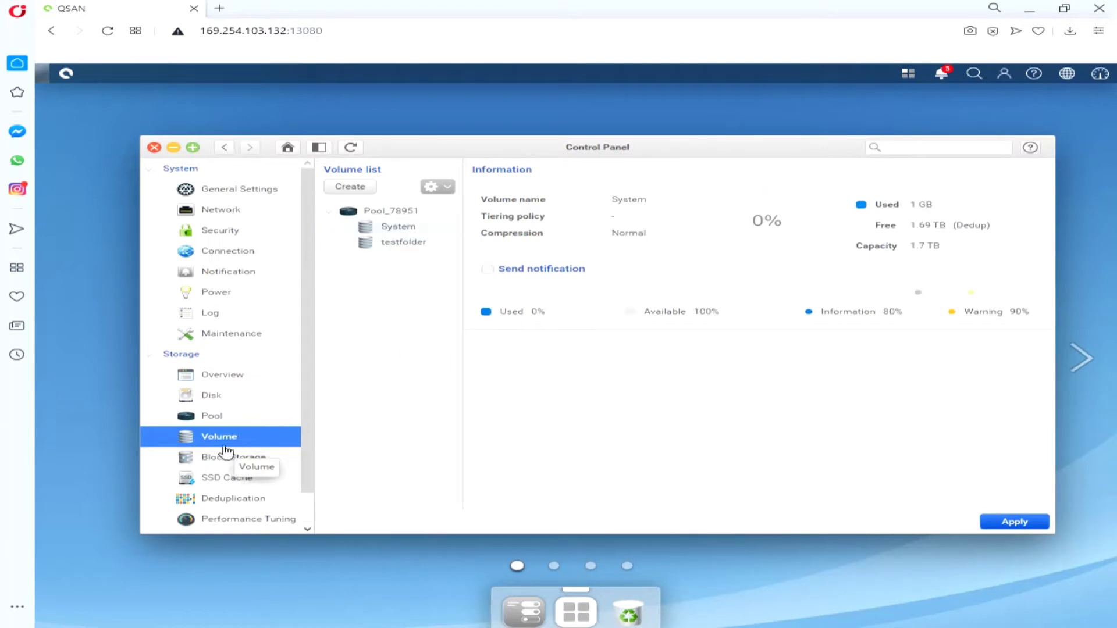
scroll(311, 511, "down", 1)
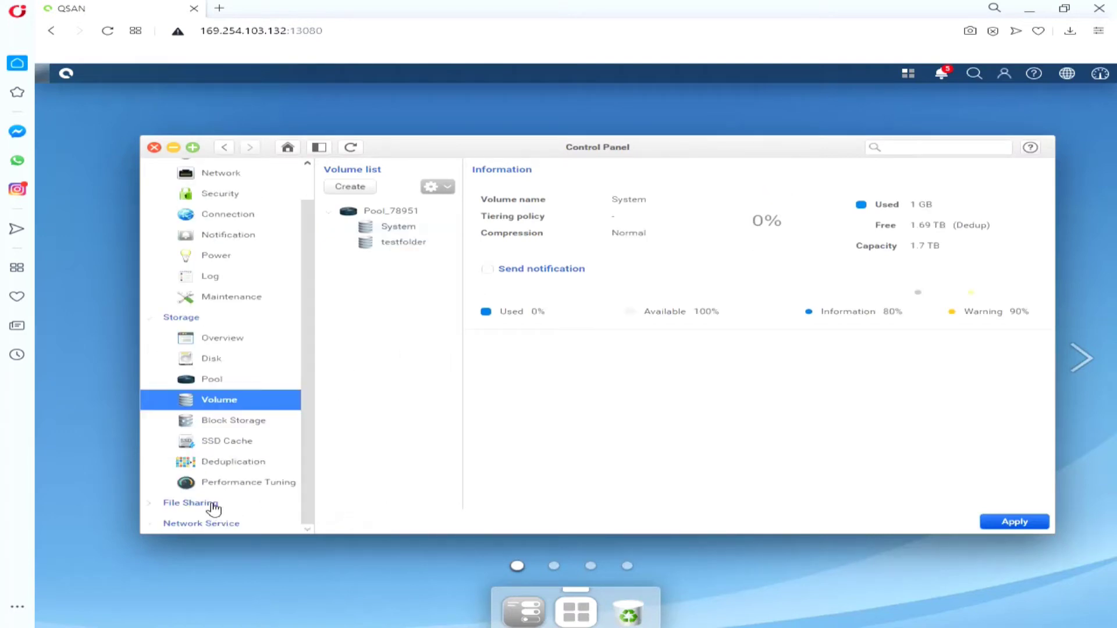
scroll(213, 509, "down", 2)
Step: Create a shared folder named 'shared_folder' on the testfolder volume under File Sharing > Folder
left_click(232, 501)
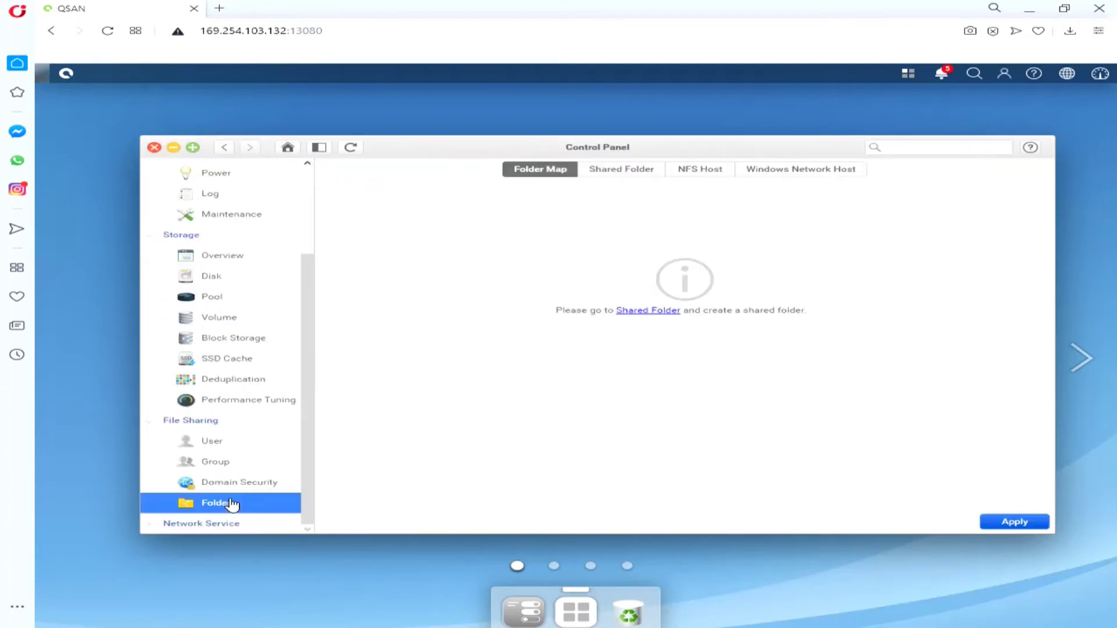
left_click(642, 312)
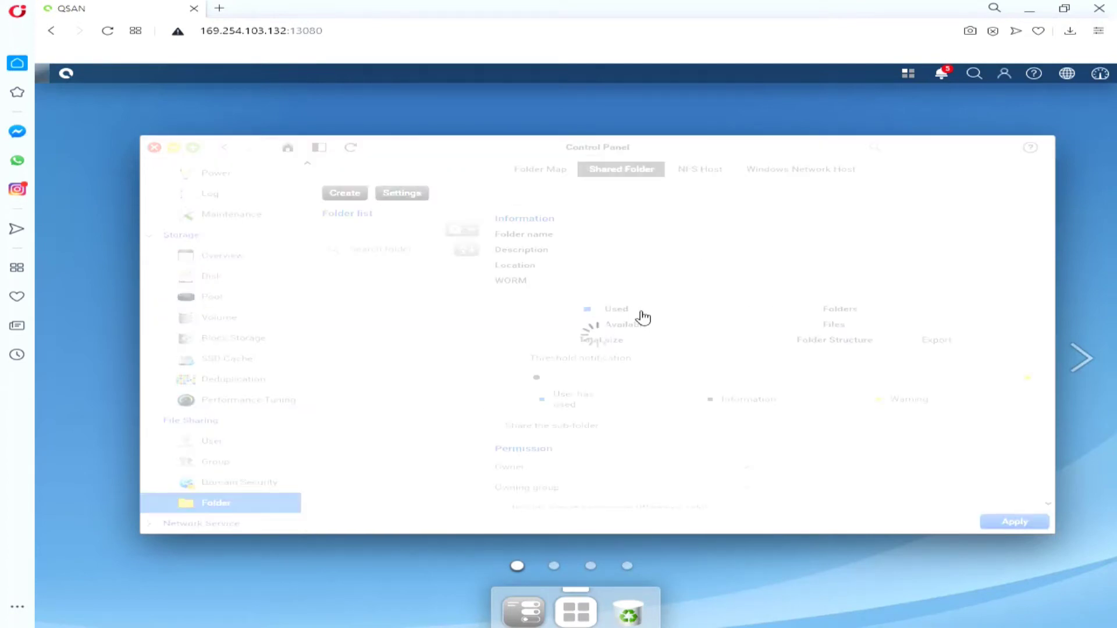
left_click(345, 194)
left_click(670, 374)
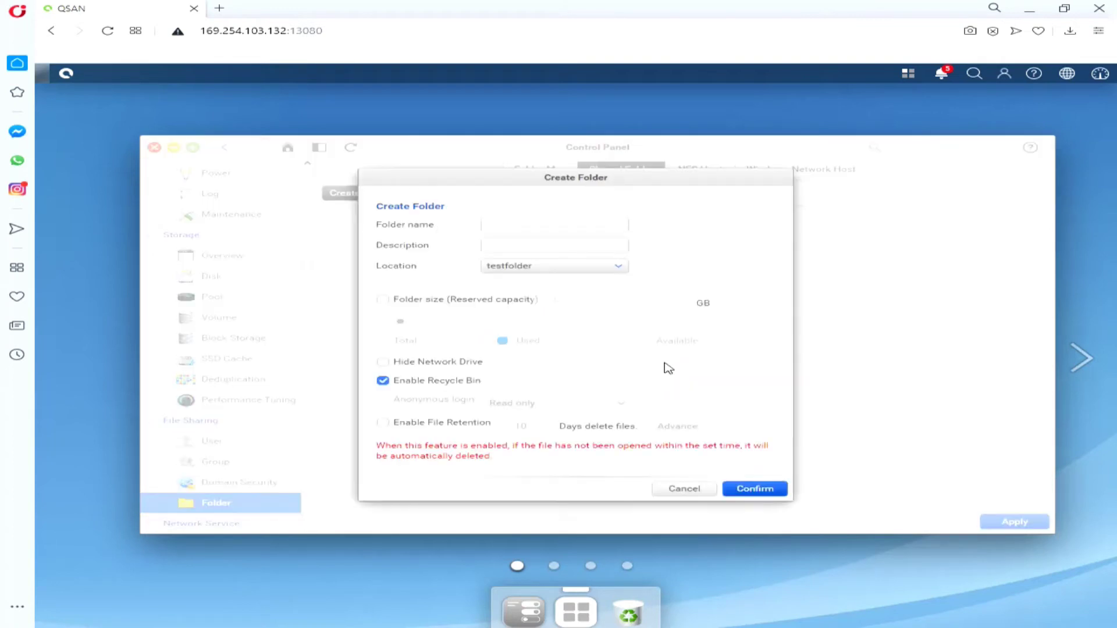
left_click(524, 224)
type("hared folder")
left_click(533, 179)
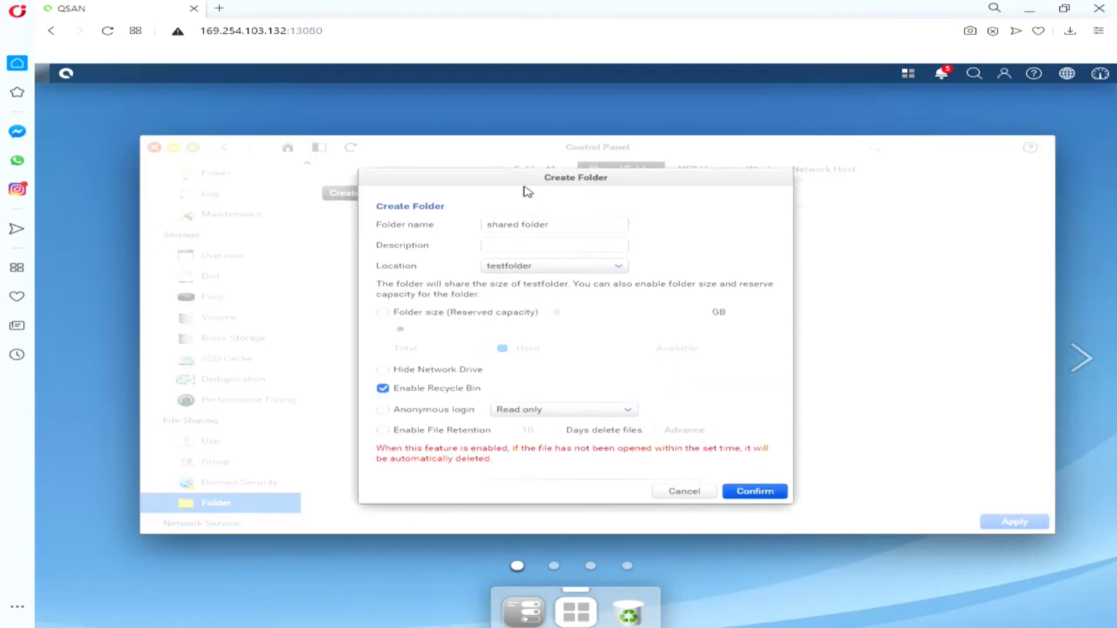
left_click(523, 222)
left_click(755, 491)
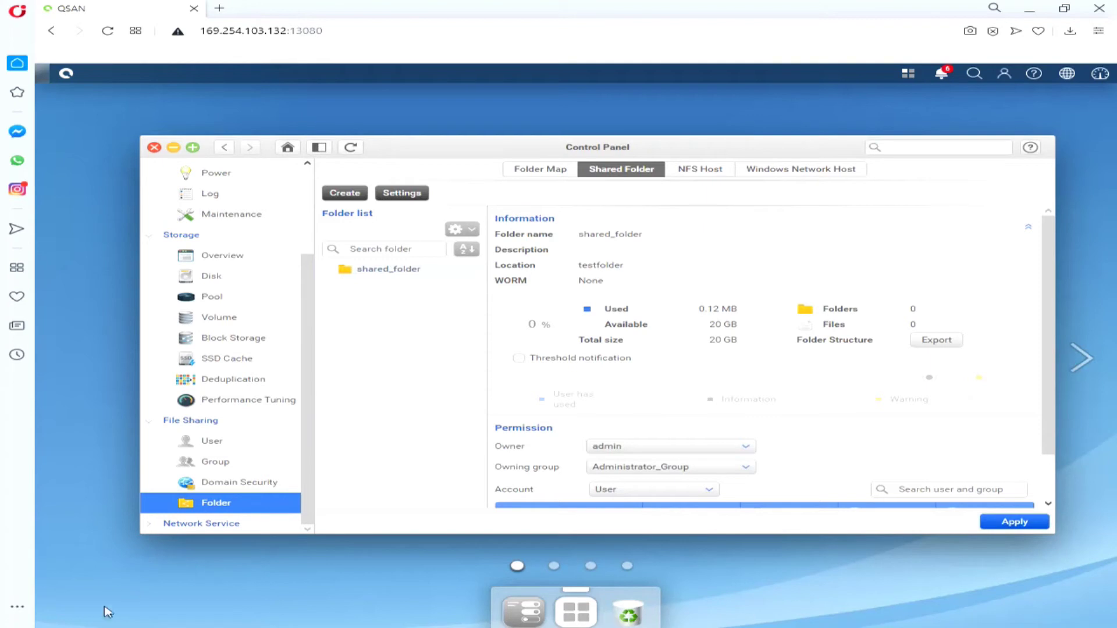
Step: Open File Explorer and sign in to the NAS with the administrator username and password
key("super+e")
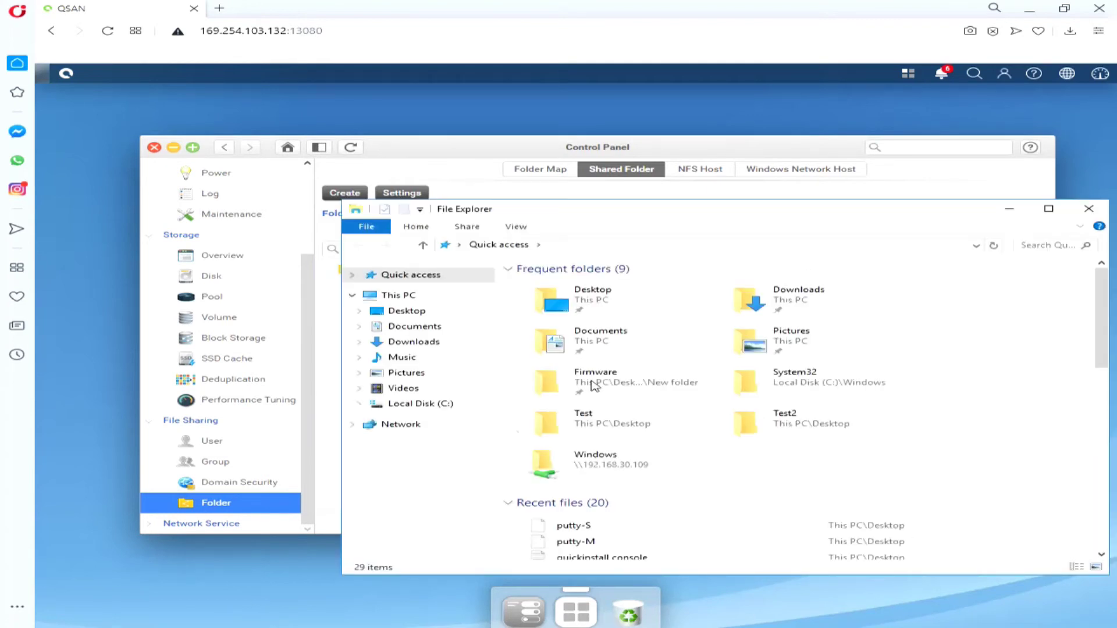
left_click_drag(666, 218, 505, 156)
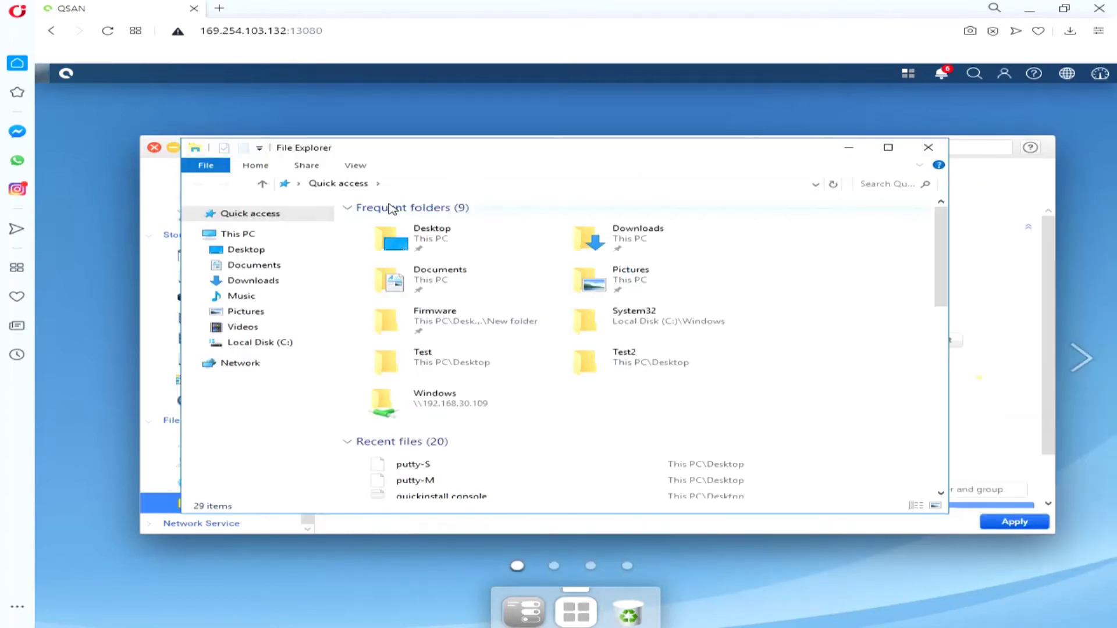
left_click(408, 185)
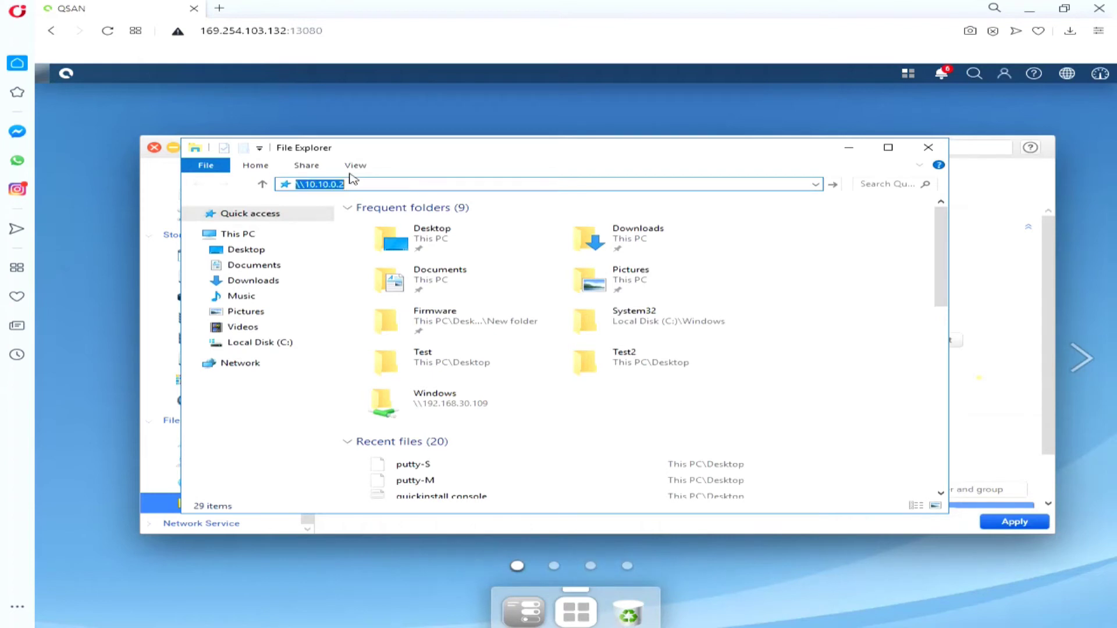
type("admin")
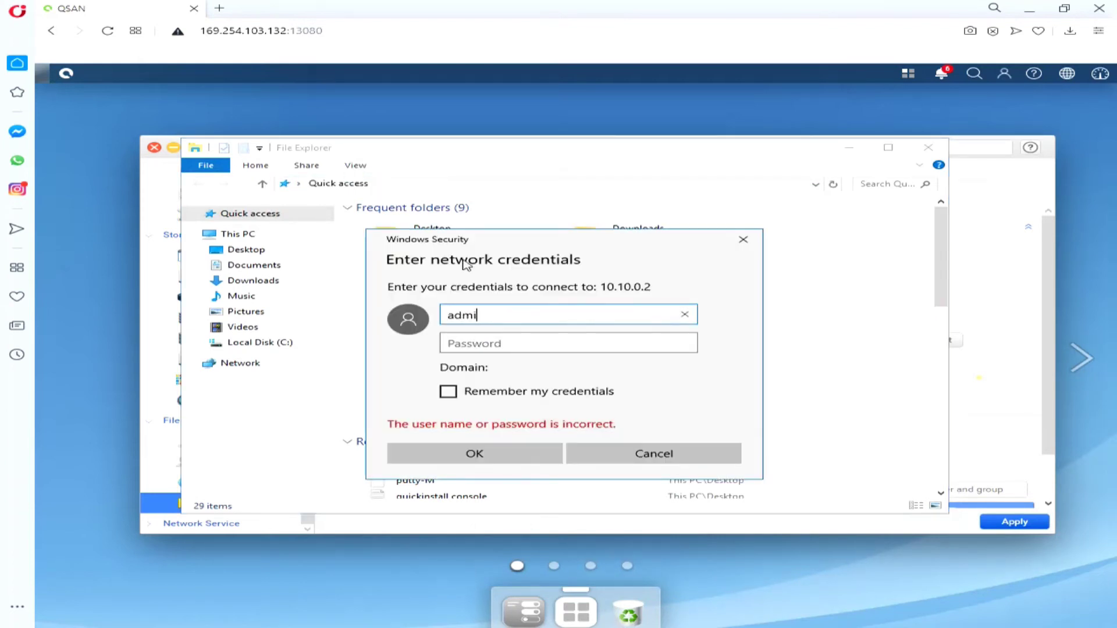
key("Tab")
type("1234")
key("Return")
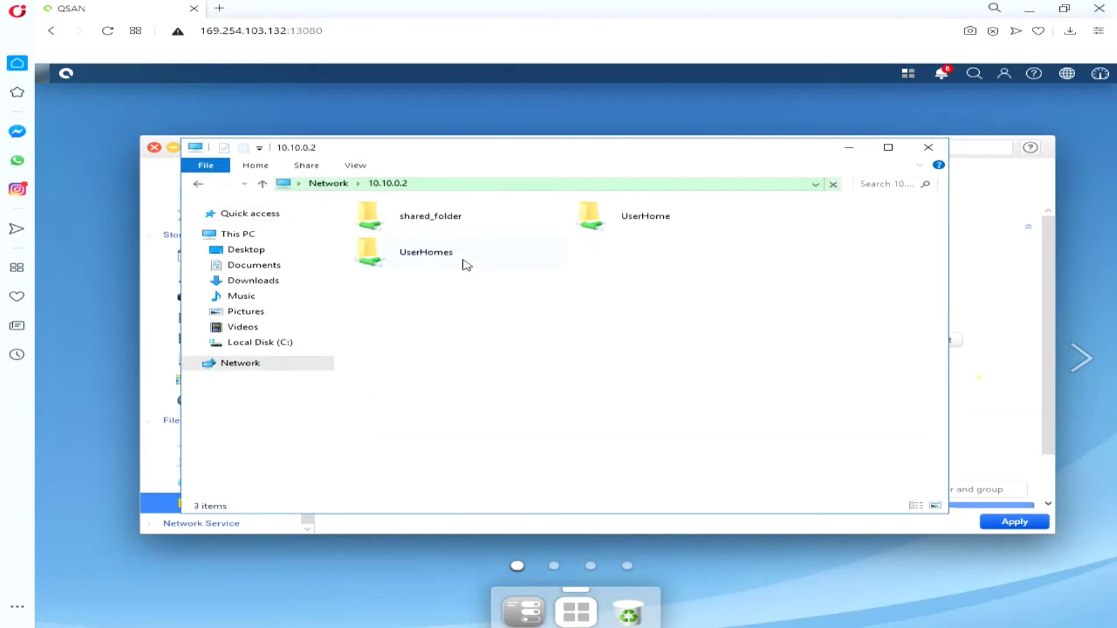
Step: Open shared_folder and create a new folder named 'test' inside it
left_click(427, 222)
double_click(431, 227)
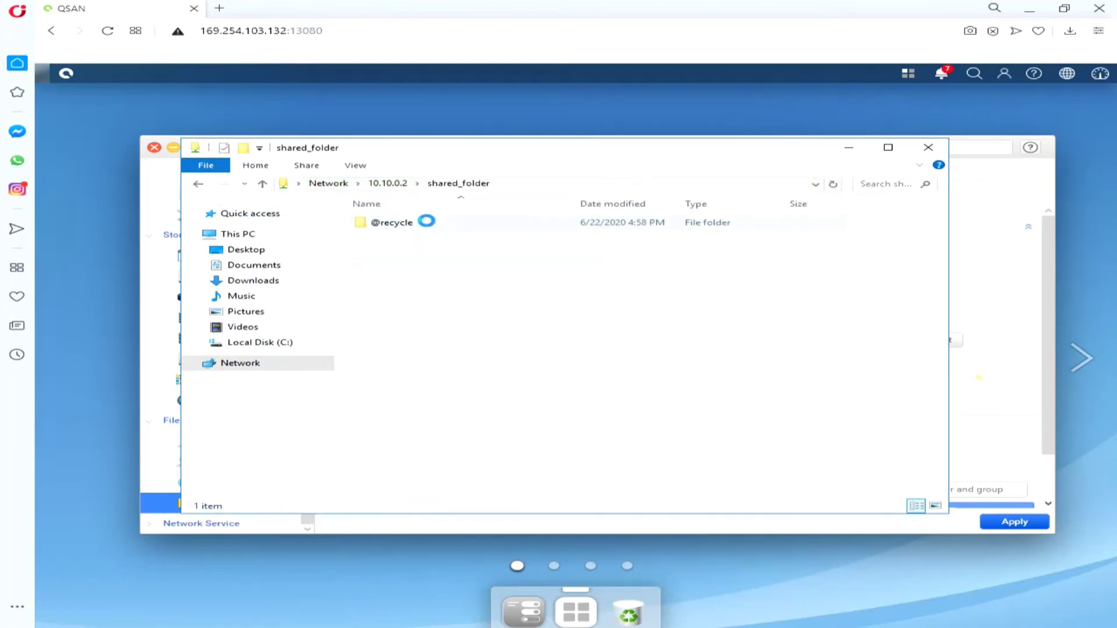
right_click(439, 267)
mouse_move(589, 397)
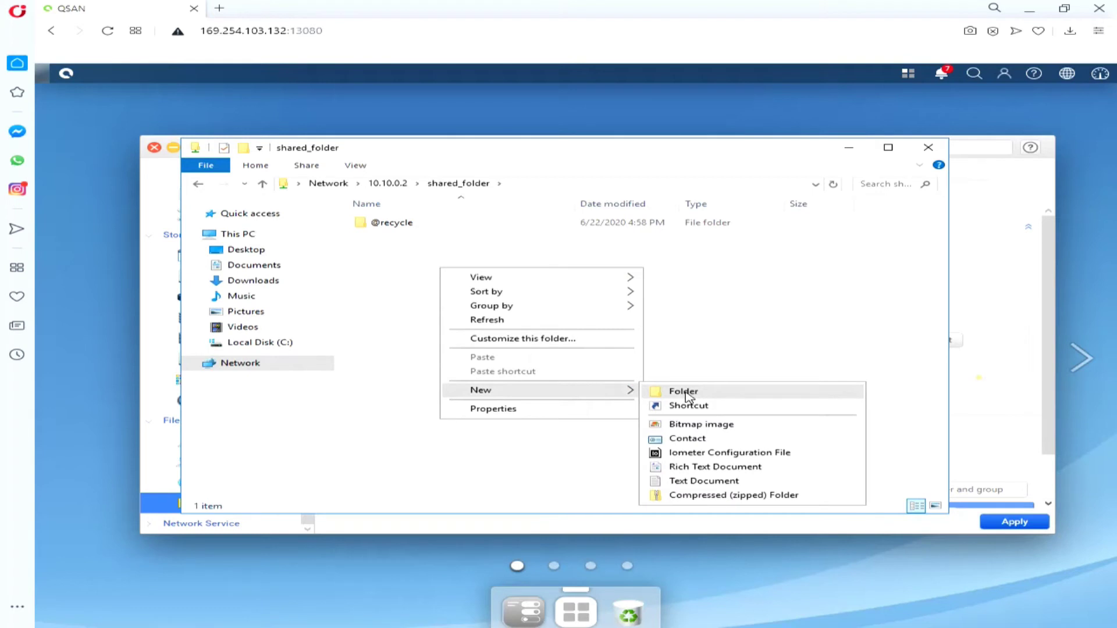
left_click(704, 391)
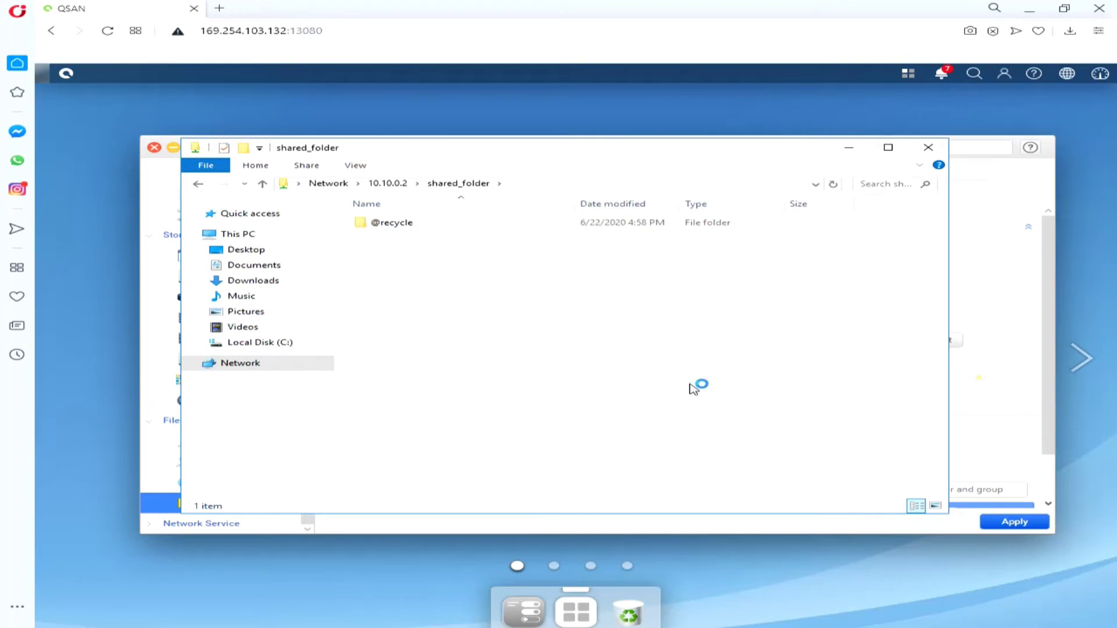
type("test")
left_click(541, 325)
Step: Inside the test folder, create an empty text document named 'test', then close Explorer
double_click(411, 237)
right_click(429, 257)
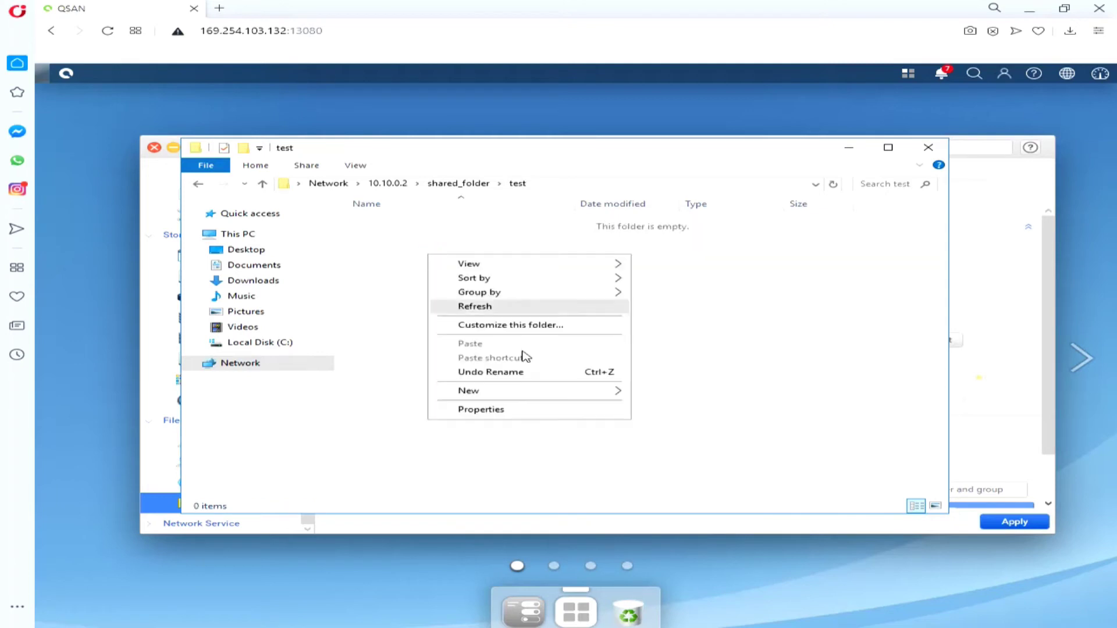
mouse_move(558, 391)
left_click(677, 479)
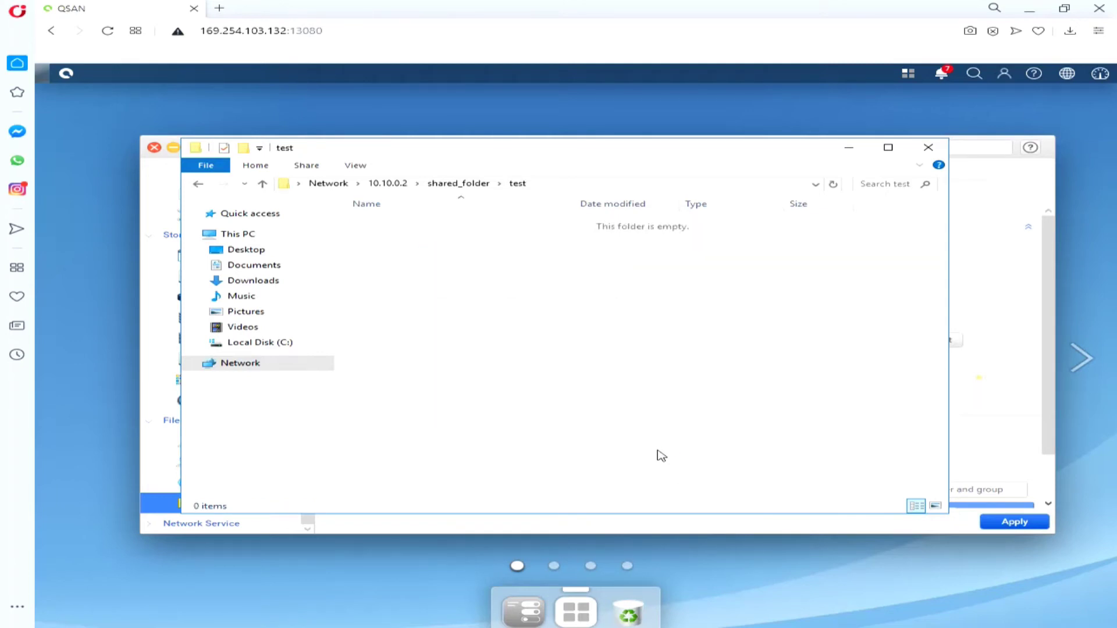
type("test")
key("Return")
left_click(489, 332)
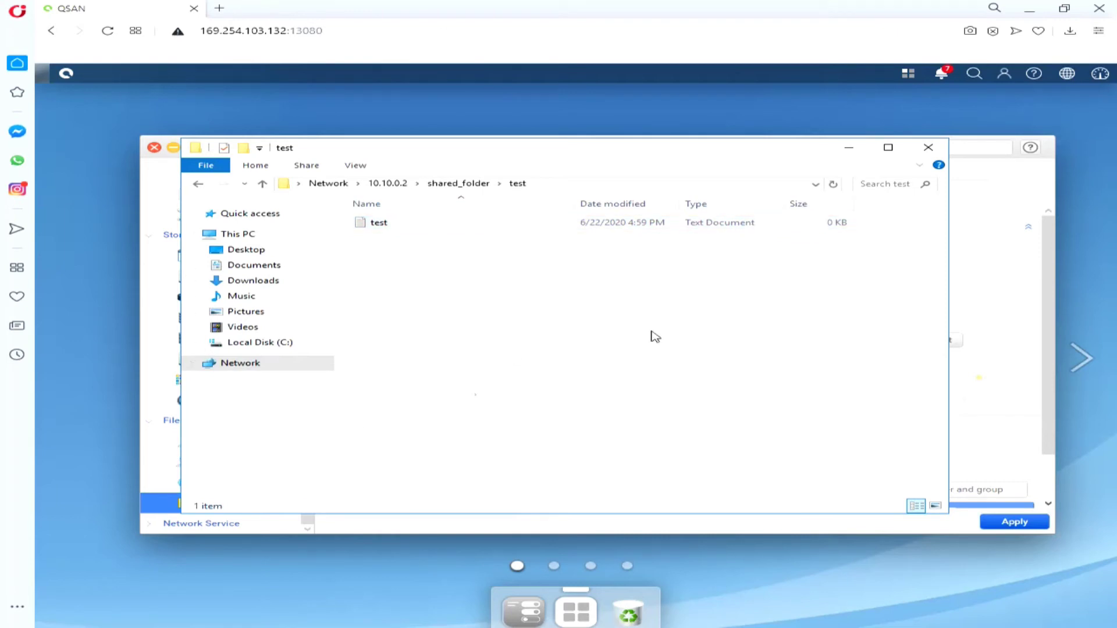
left_click(927, 147)
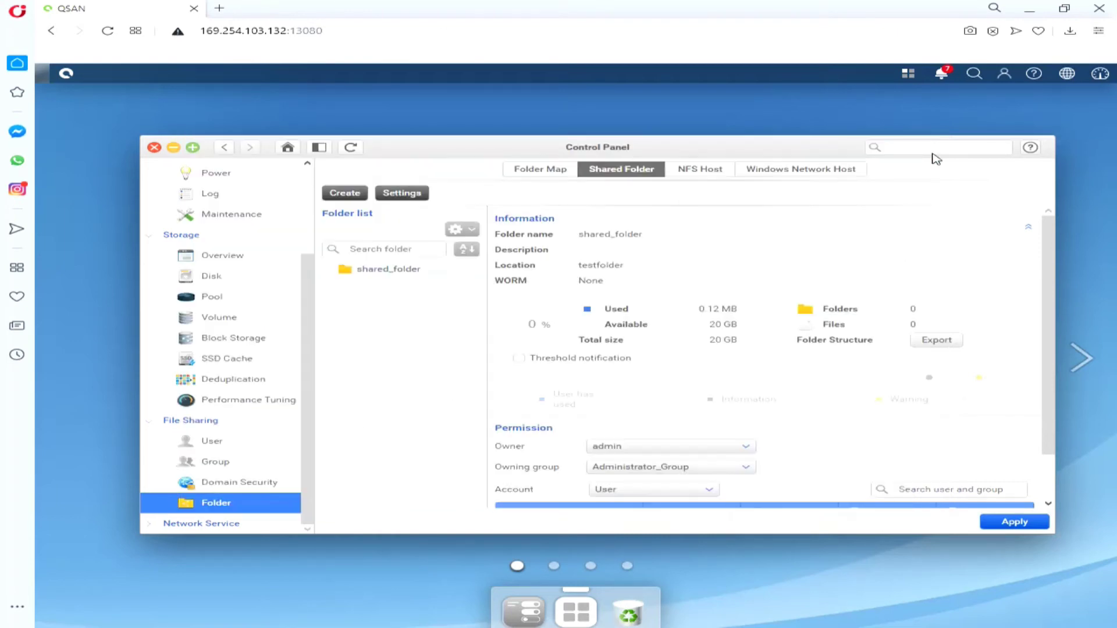
Step: Start a Block Storage target-and-LUN setup and name the iSCSI target 'test'
left_click(229, 341)
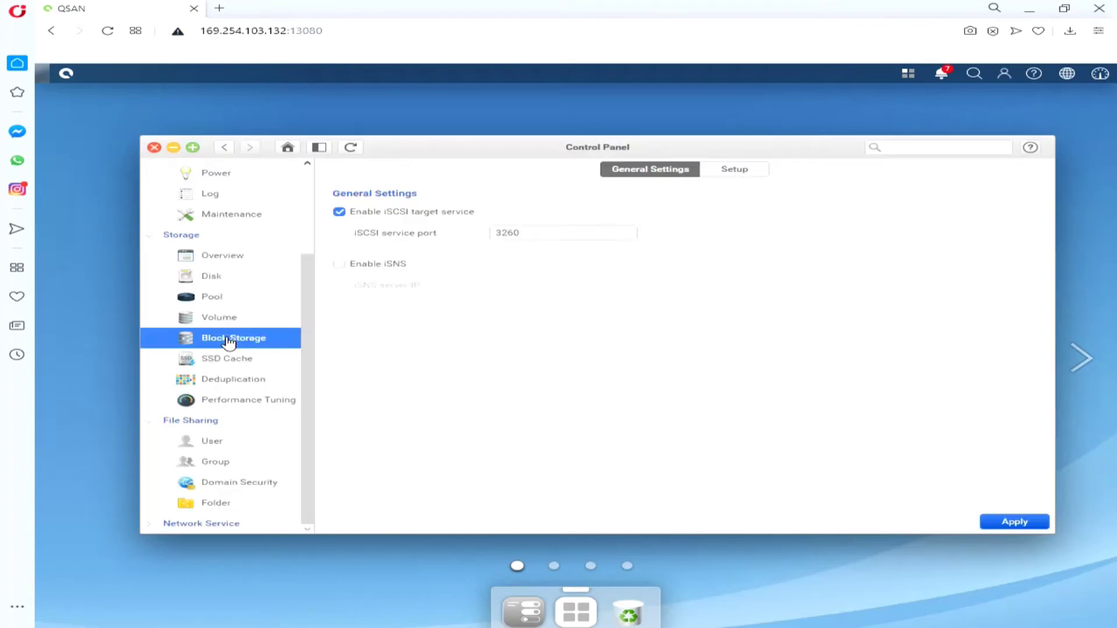
left_click(750, 173)
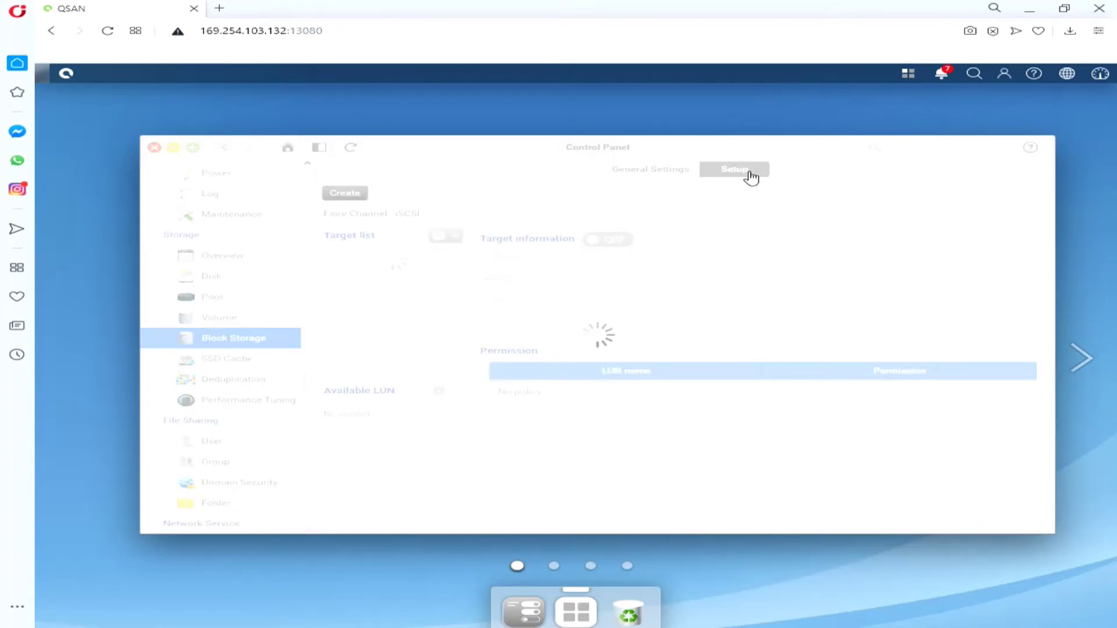
left_click(357, 201)
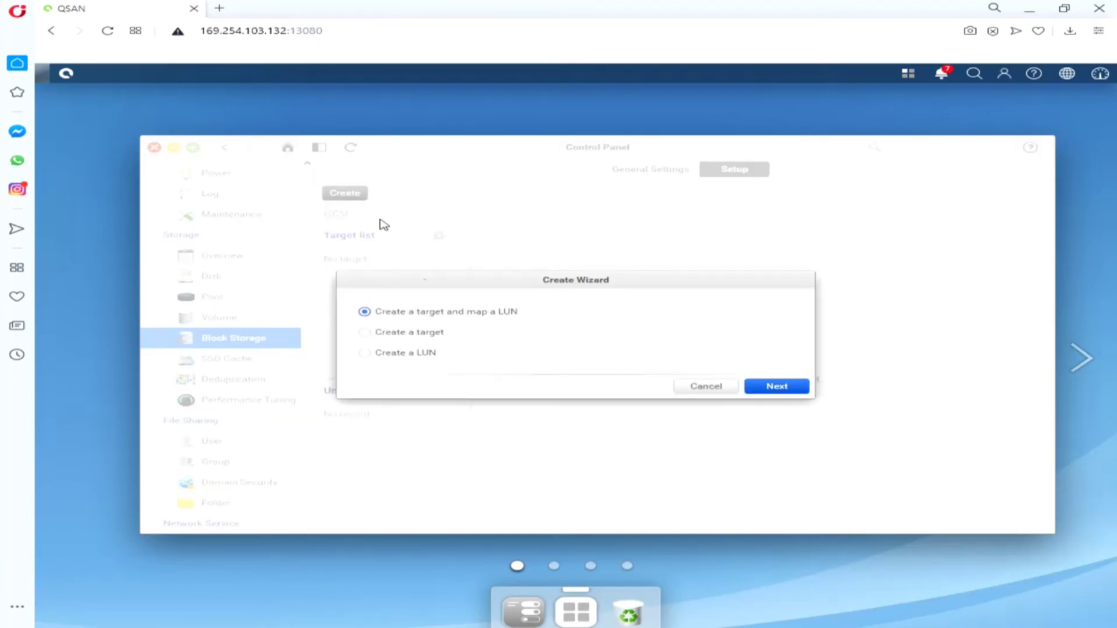
left_click(777, 388)
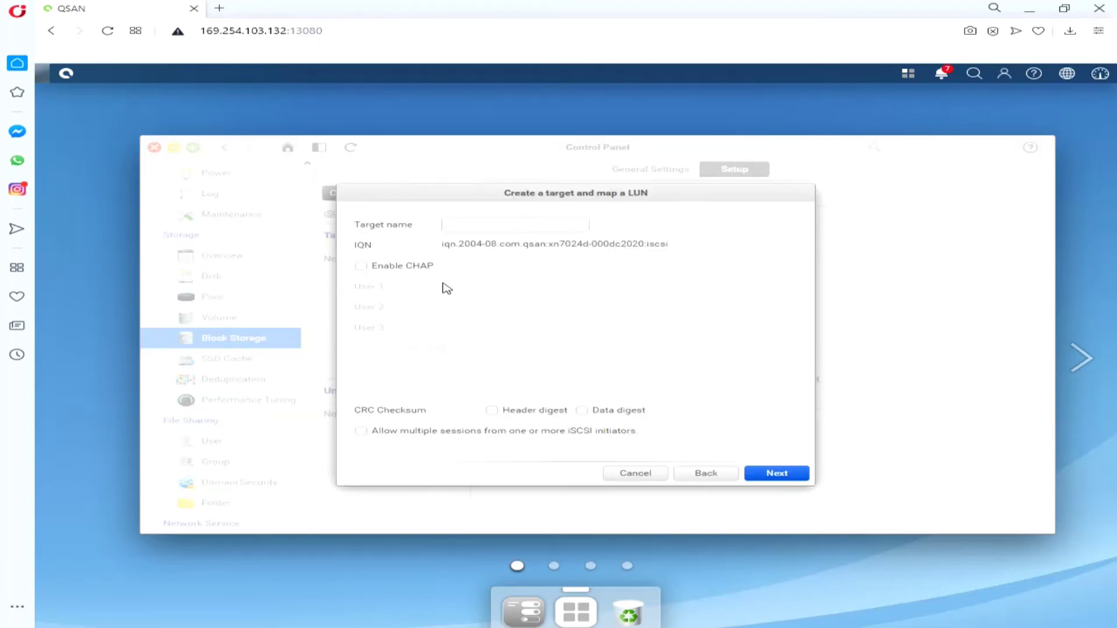
left_click(471, 226)
type("test")
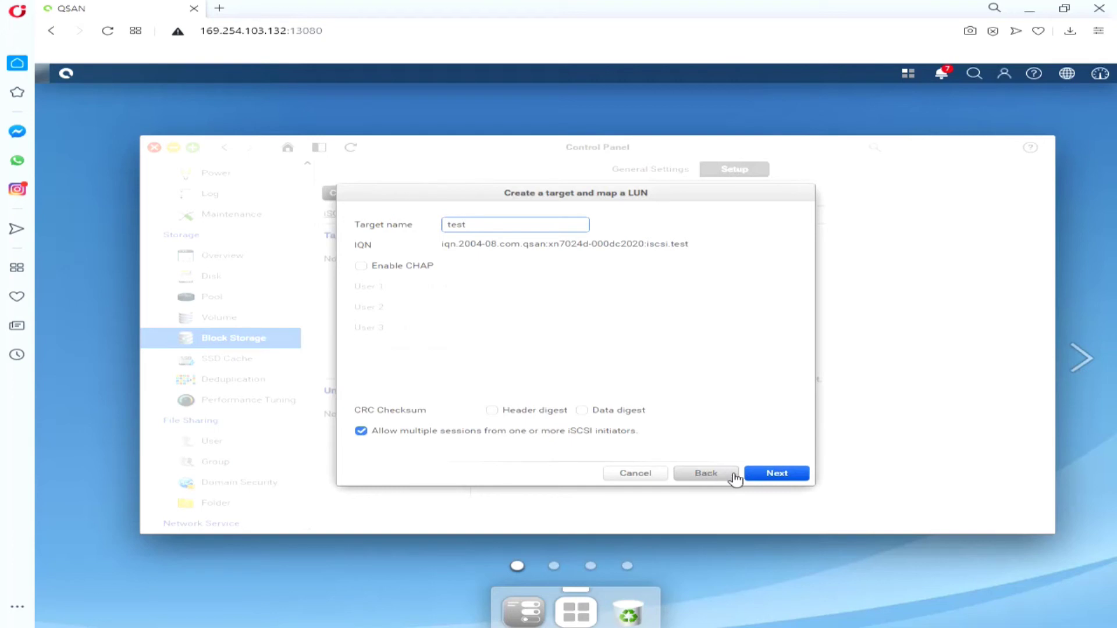
left_click(765, 474)
Step: Define a 30 GB LUN named 'testLUN' on Pool_78951 and confirm the creation
left_click(569, 241)
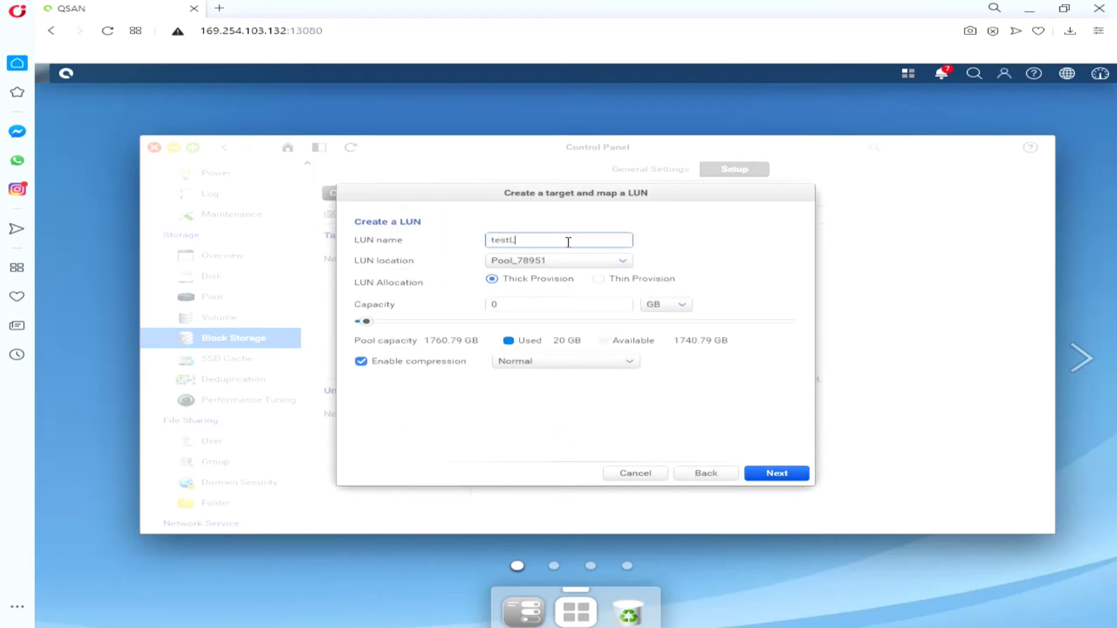
type("testLUN")
left_click(576, 304)
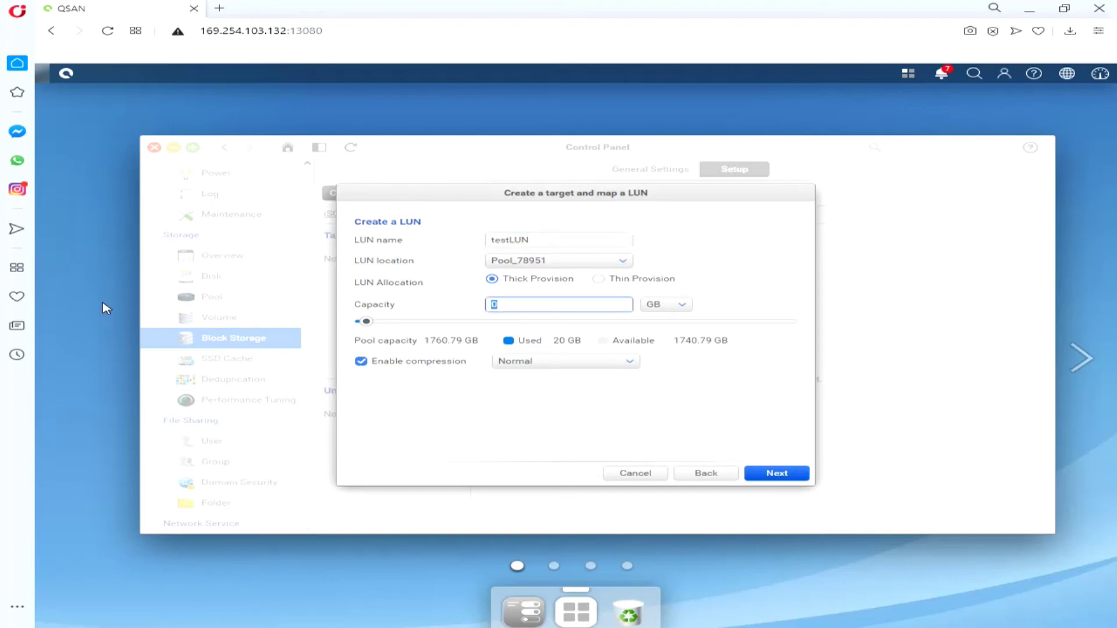
left_click(781, 477)
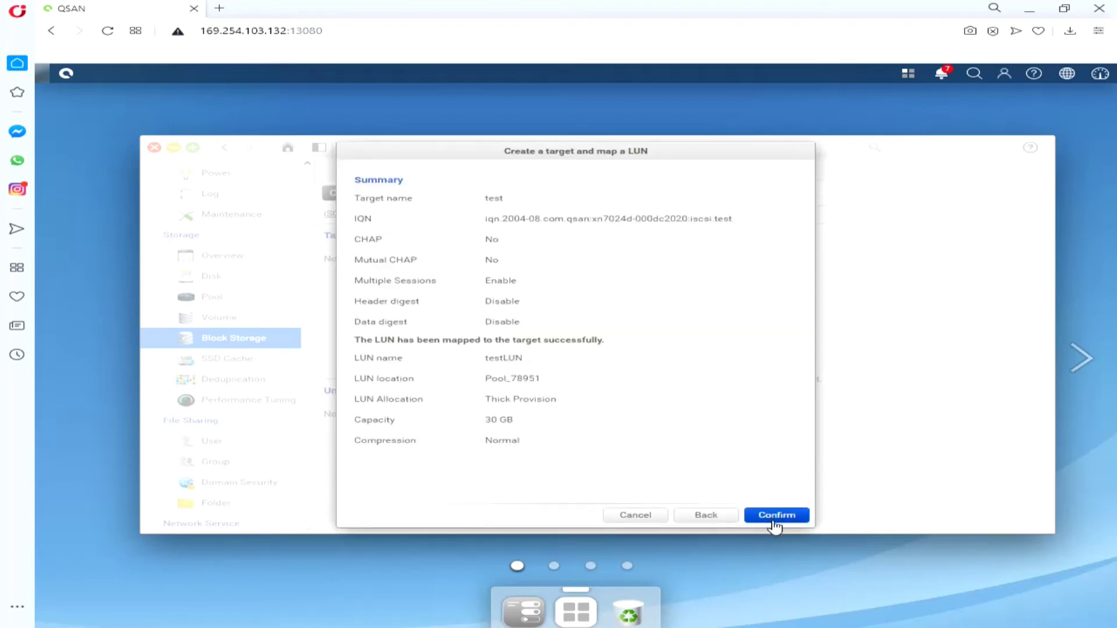
left_click(771, 520)
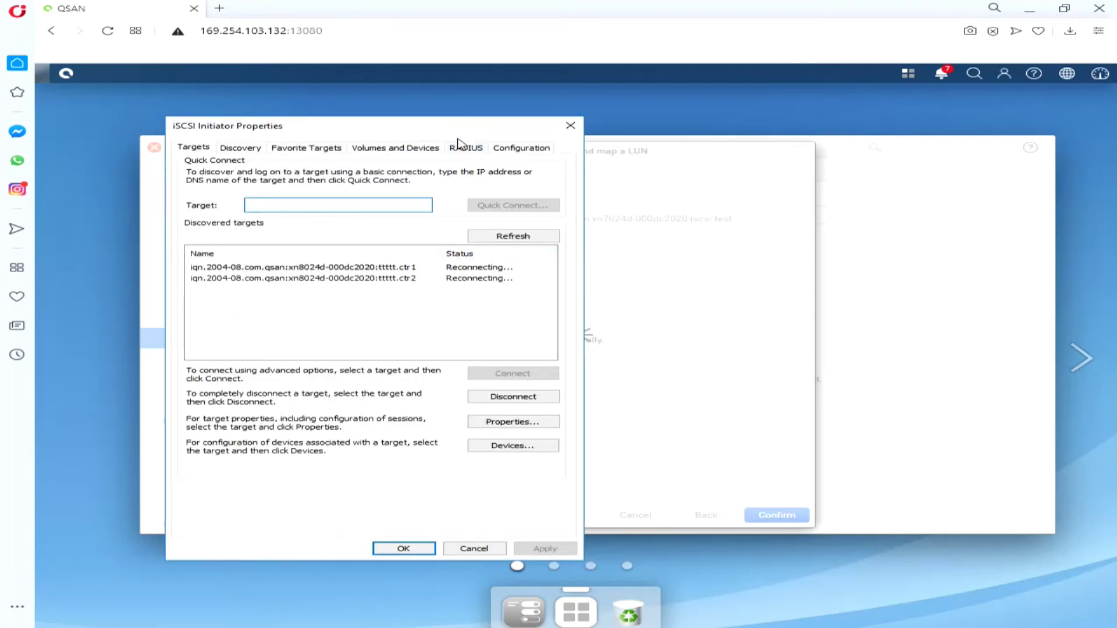
Step: Add discovery portal 10.10.0.3 using the Microsoft iSCSI Initiator adapter with initiator IP 10.10.0.1
left_click_drag(475, 122, 950, 68)
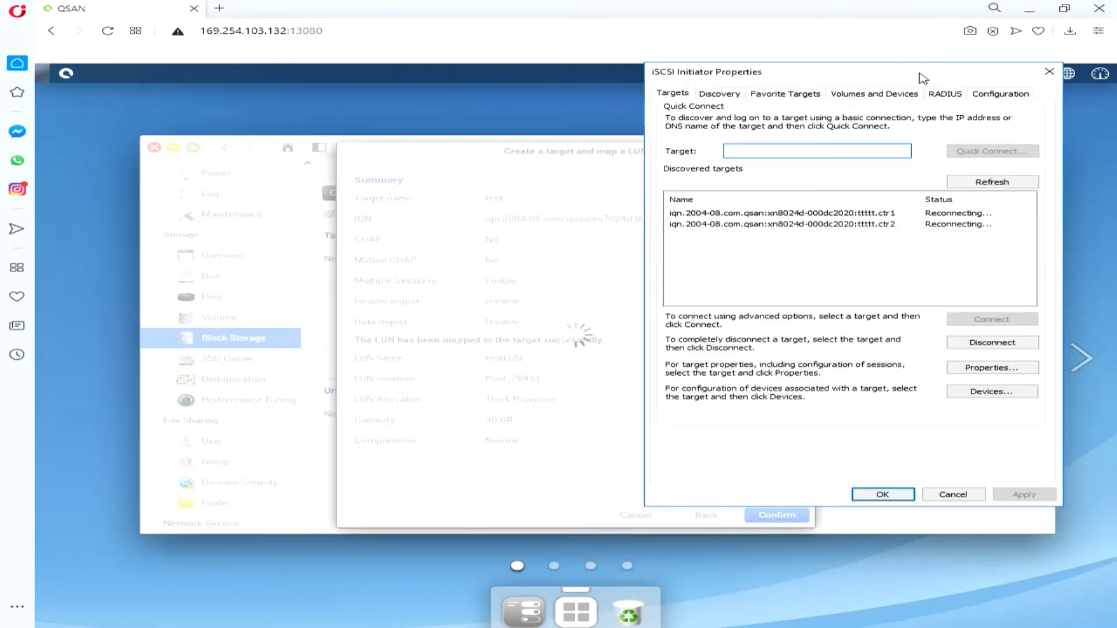
left_click(739, 96)
left_click(769, 95)
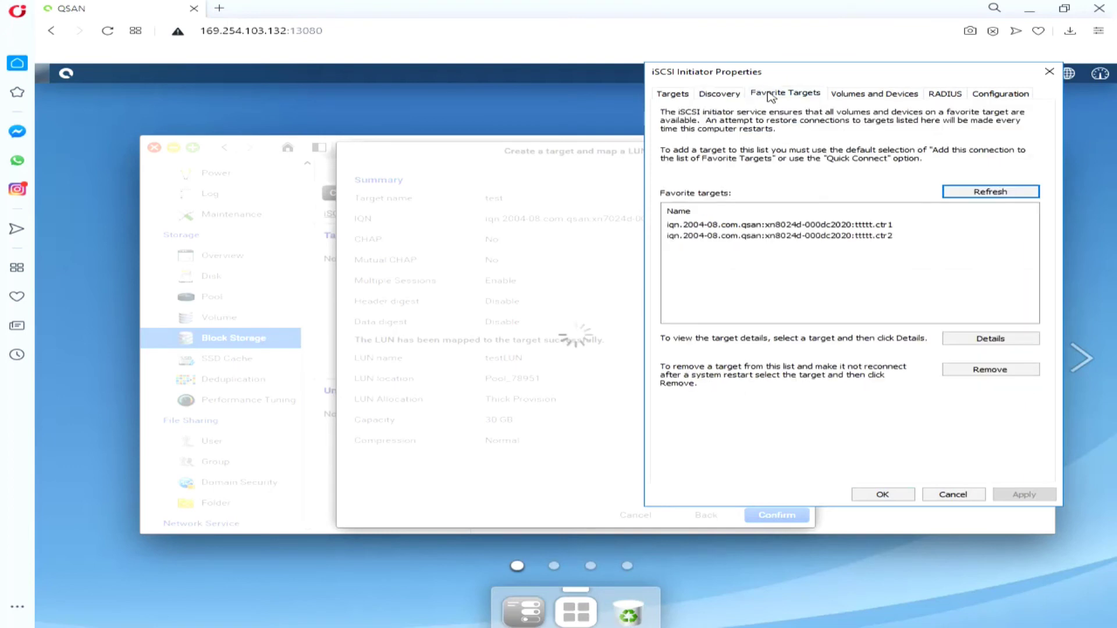
left_click(734, 97)
left_click(967, 214)
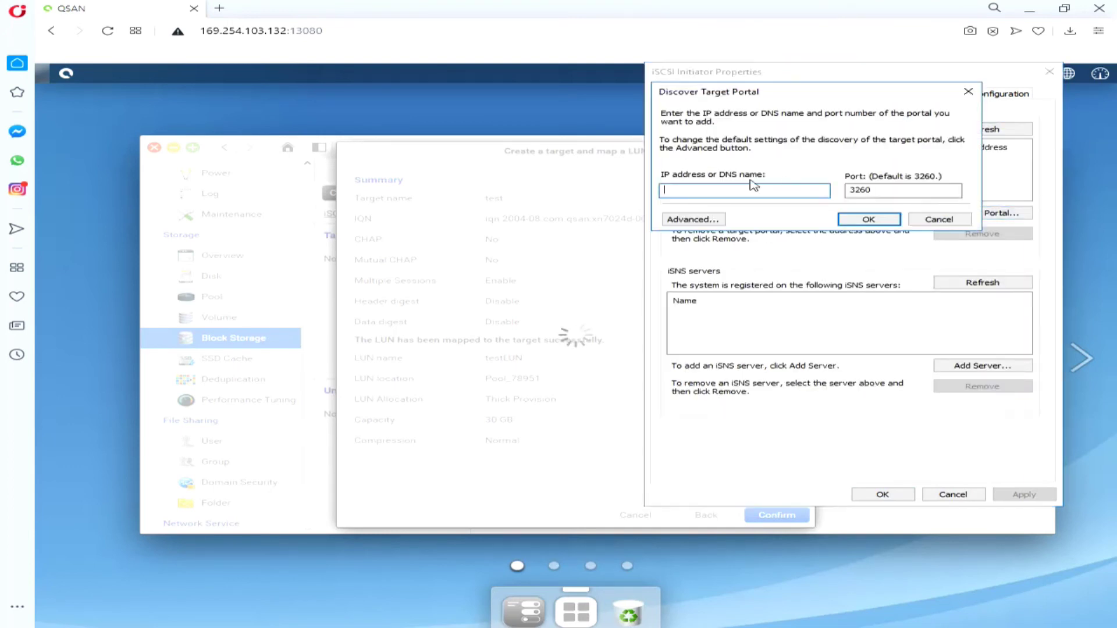
left_click(693, 220)
left_click(824, 162)
left_click(822, 180)
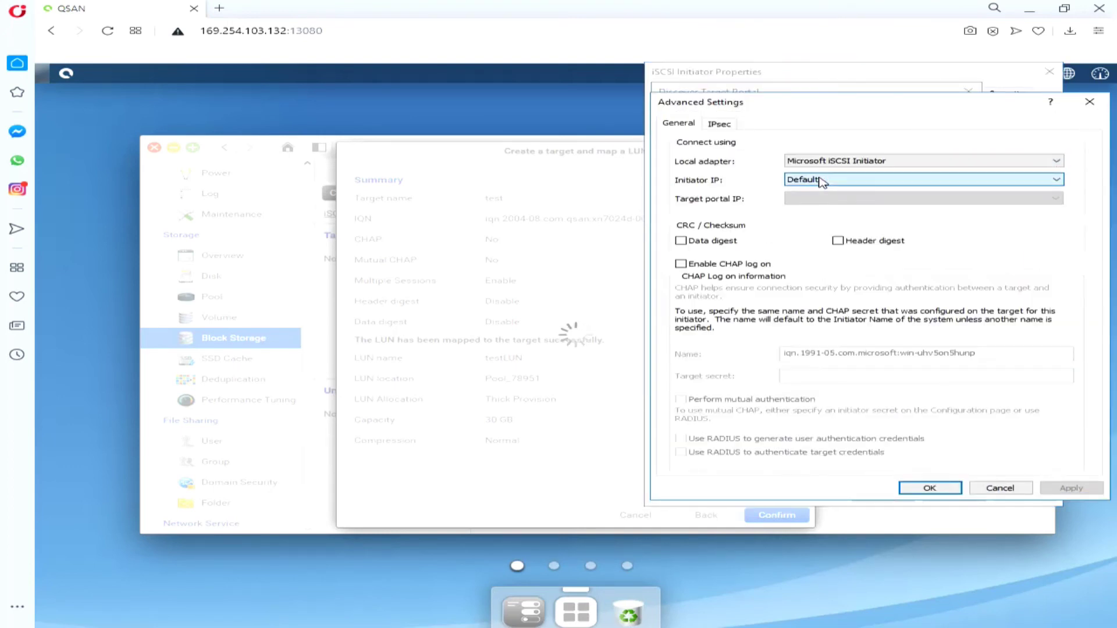
left_click(822, 180)
left_click(844, 223)
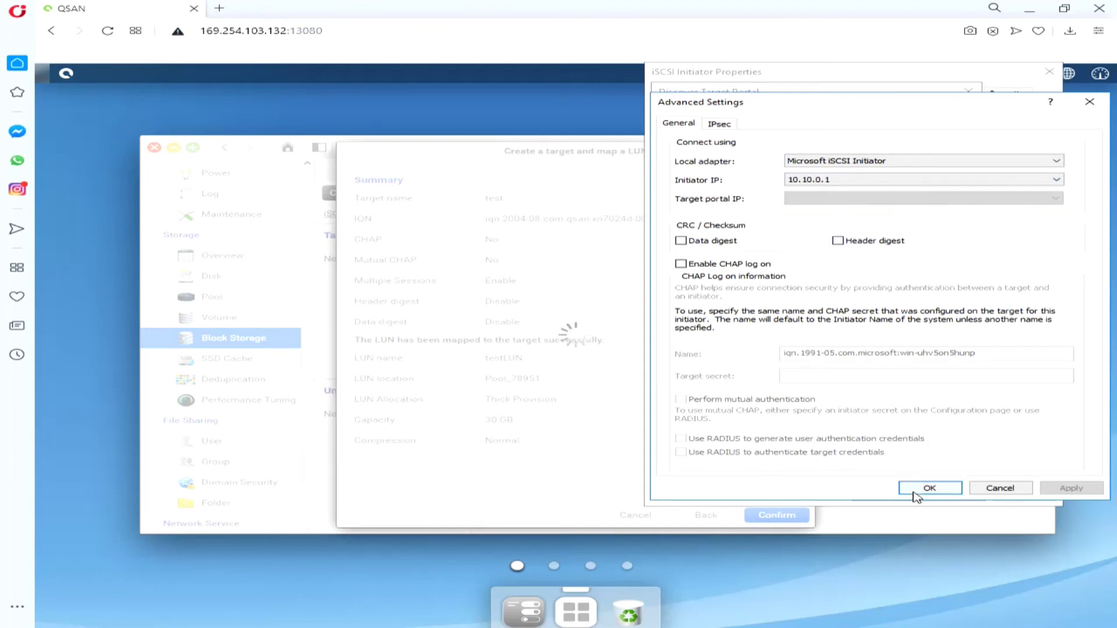
left_click(913, 492)
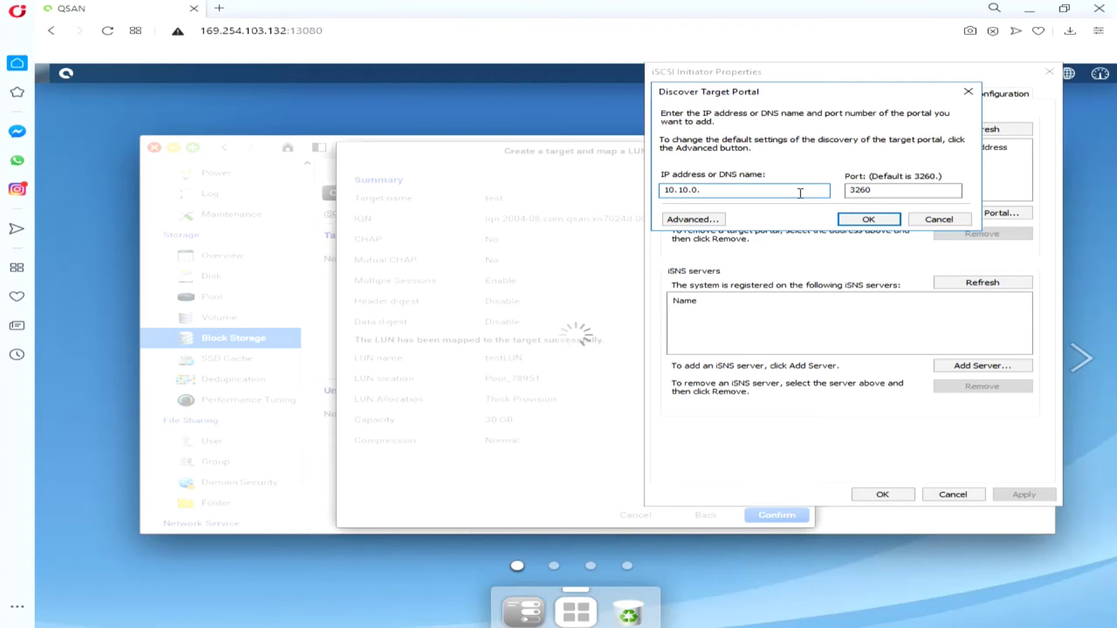
left_click(867, 220)
Step: Add portal 10.10.0.4 with initiator IP 10.10.0.1, then select target test.ctr2
left_click(957, 214)
type("1.")
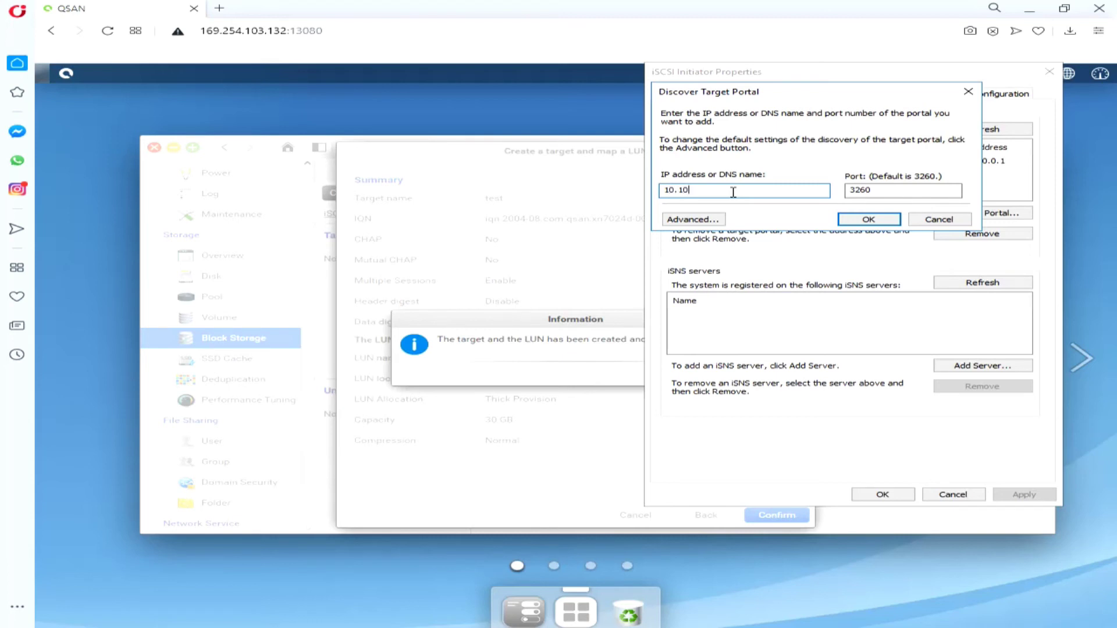
left_click(693, 219)
left_click(873, 161)
left_click(843, 179)
left_click(844, 179)
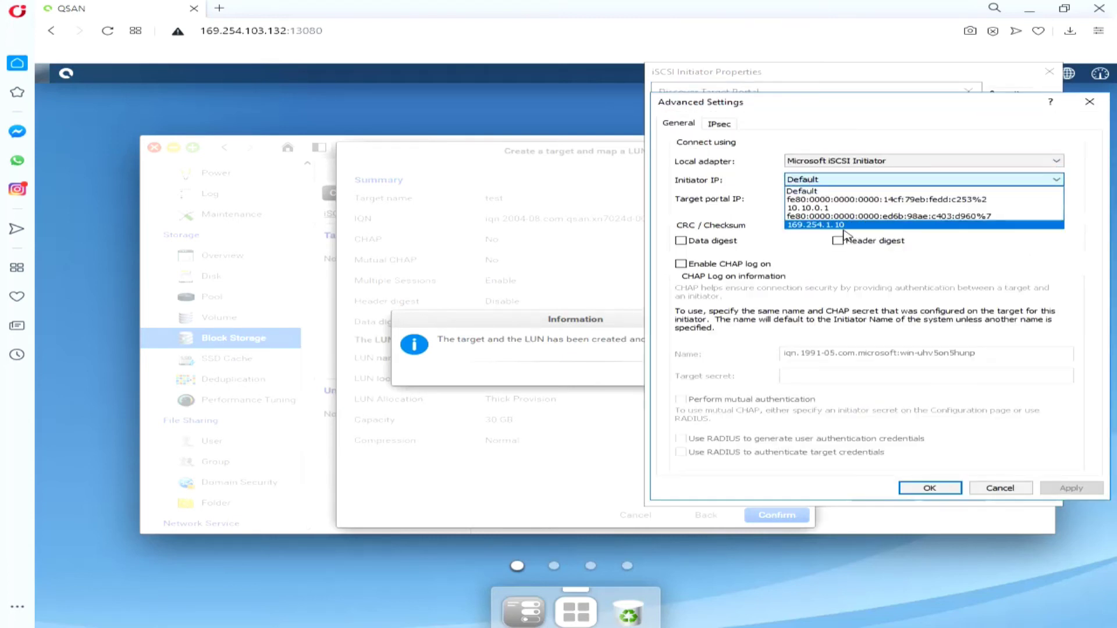
left_click(838, 209)
left_click(929, 489)
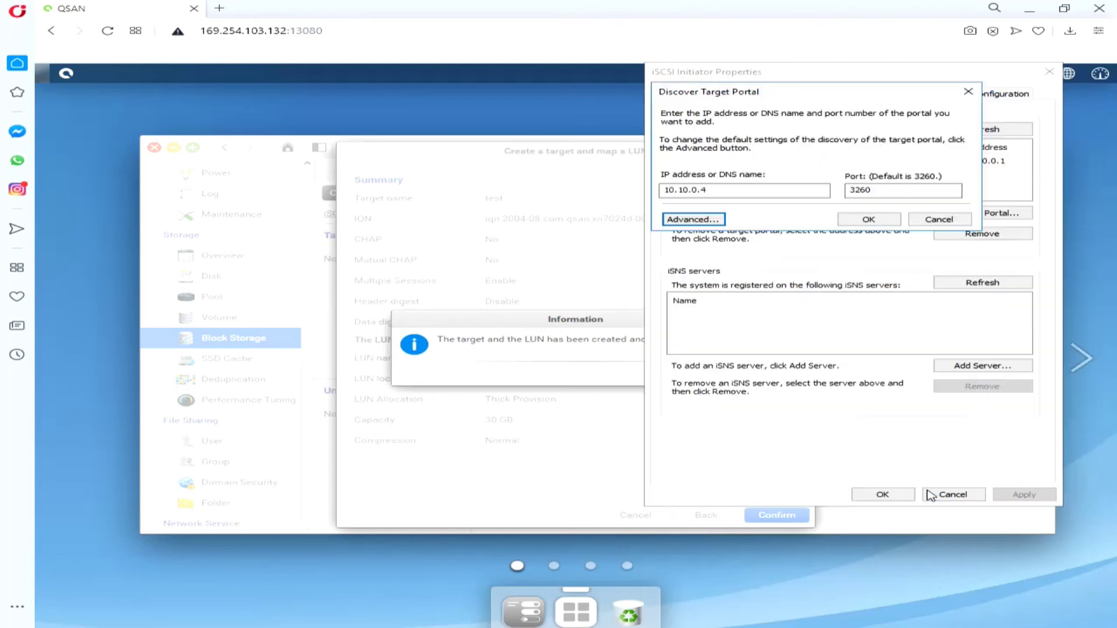
left_click(885, 222)
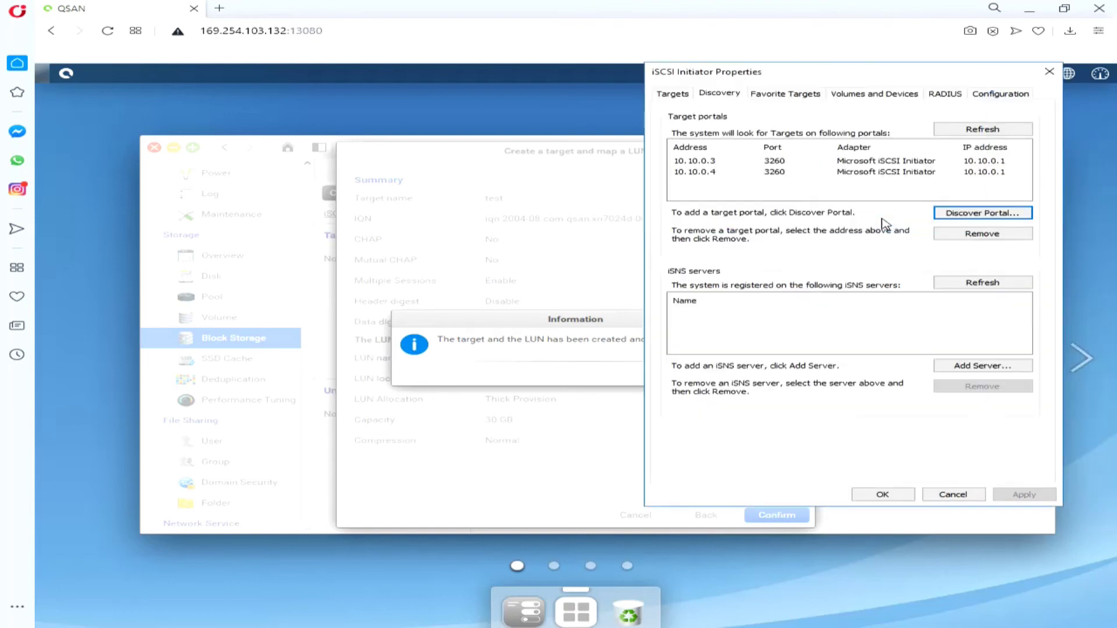
left_click(685, 96)
left_click(838, 216)
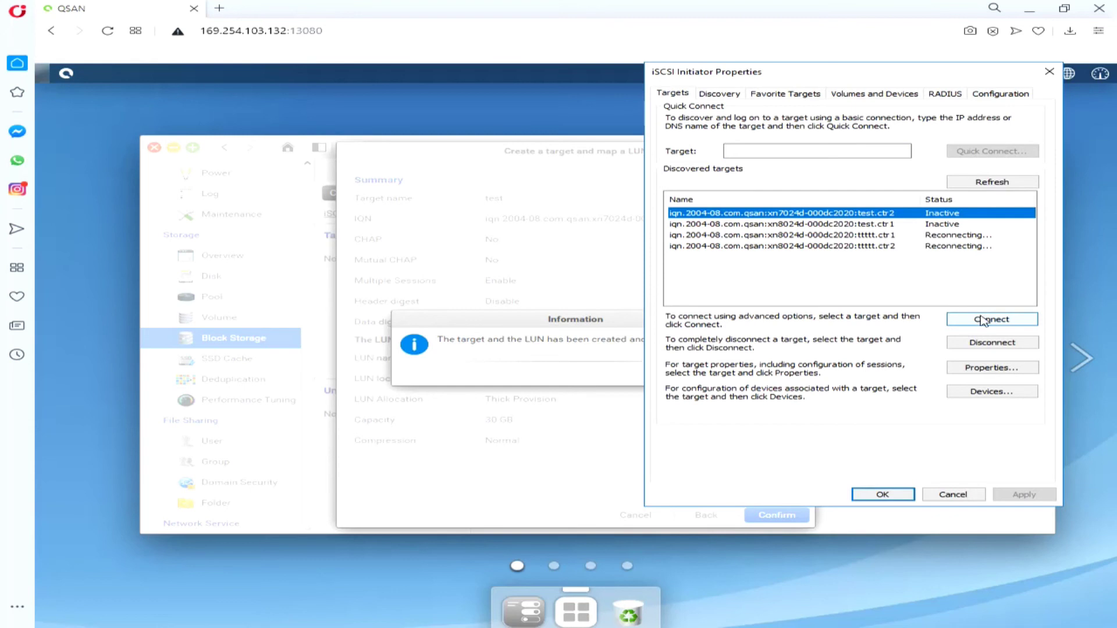
Step: Connect test.ctr2 from initiator 10.10.0.1 through portal 10.10.0.4:3260
left_click(984, 318)
left_click(705, 213)
left_click(803, 161)
left_click(814, 177)
left_click(814, 179)
left_click(832, 218)
left_click(830, 198)
left_click(850, 219)
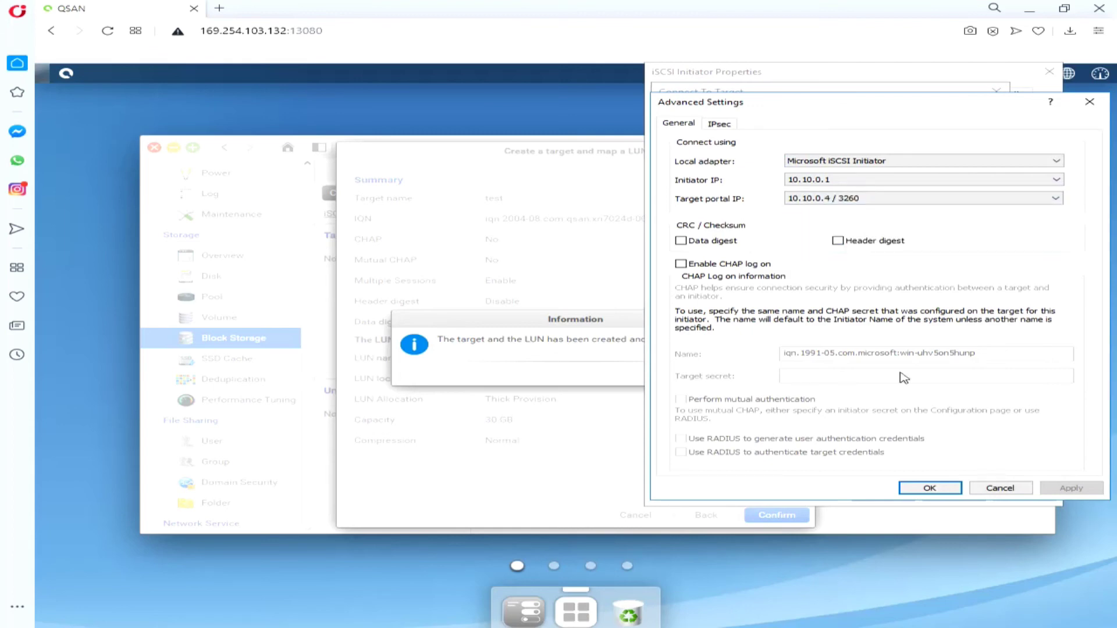
left_click(906, 484)
left_click(895, 203)
Step: Connect test.ctr1 from initiator 10.10.0.1 through portal 10.10.0.3:3260
left_click(910, 224)
left_click(986, 320)
left_click(708, 189)
left_click(815, 161)
left_click(815, 178)
left_click(814, 180)
left_click(815, 207)
left_click(832, 199)
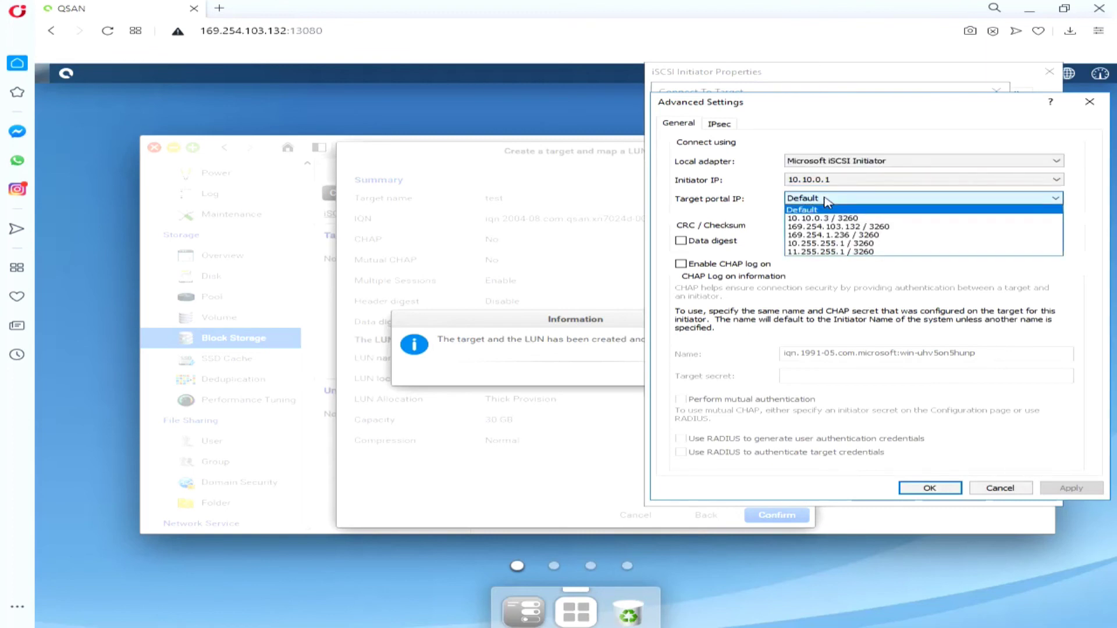
left_click(845, 223)
left_click(930, 488)
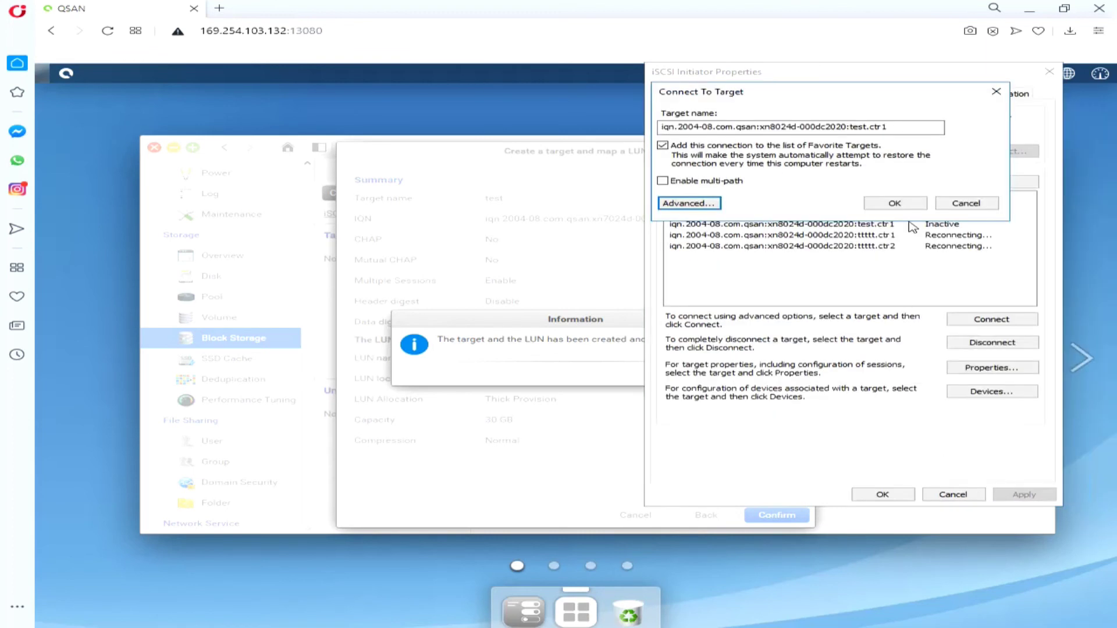
left_click(903, 208)
Step: Check Disk 1's MPIO paths in test.ctr1's device properties, then close the dialogs
left_click(896, 225)
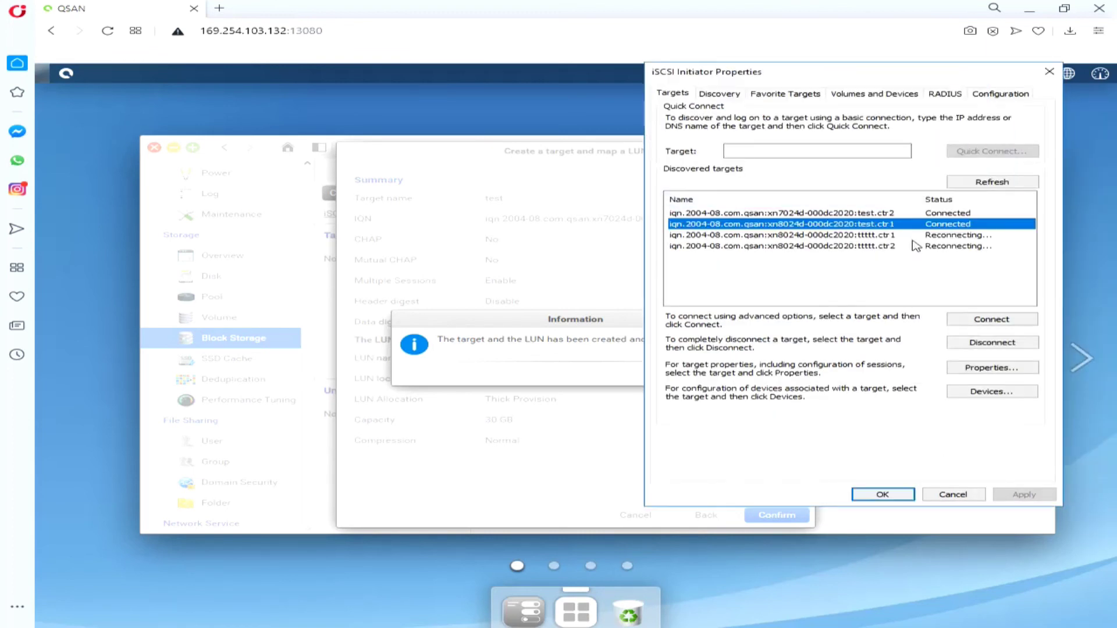
left_click(978, 369)
left_click(966, 305)
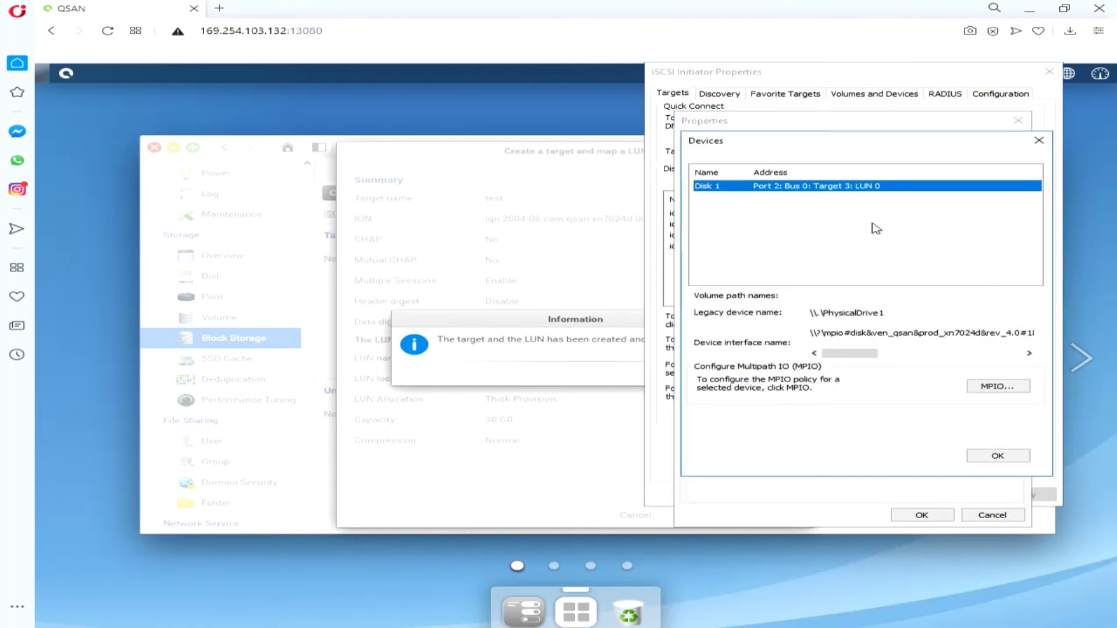
left_click(1000, 387)
left_click(792, 333)
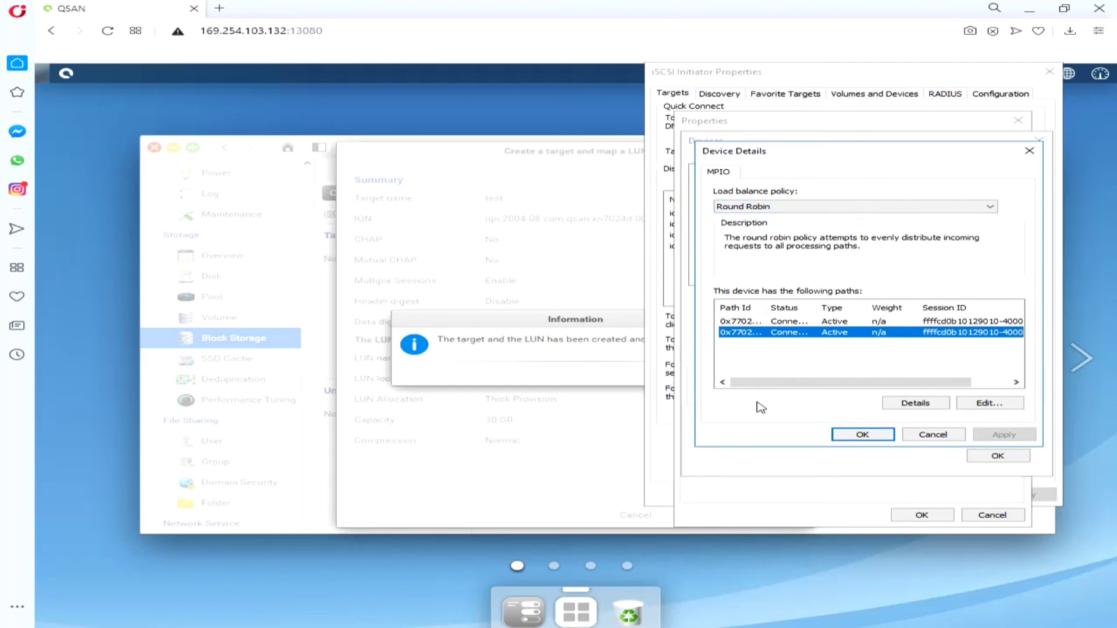
left_click(863, 434)
left_click(996, 456)
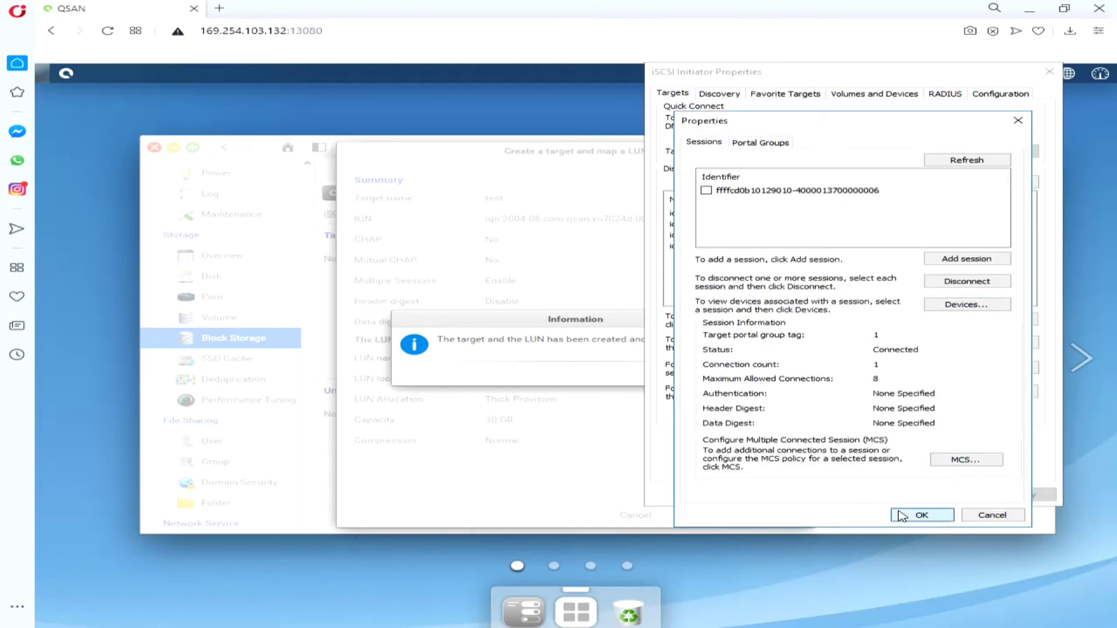
left_click(914, 515)
left_click(492, 520)
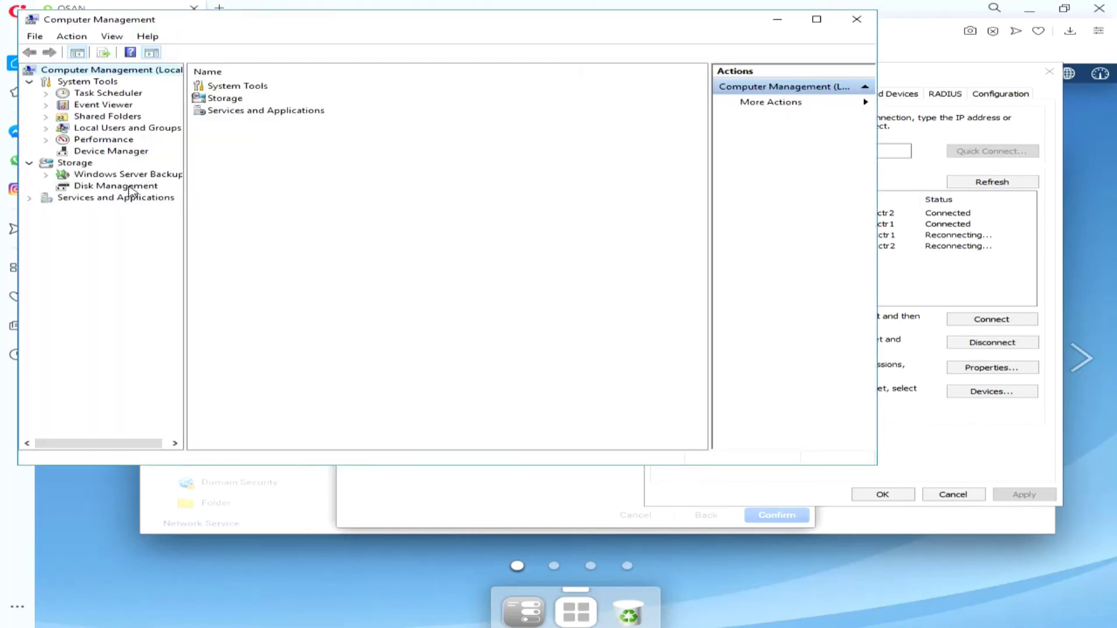
Step: In Disk Management, bring Disk 1 online and initialize it with the MBR partition style
left_click(132, 187)
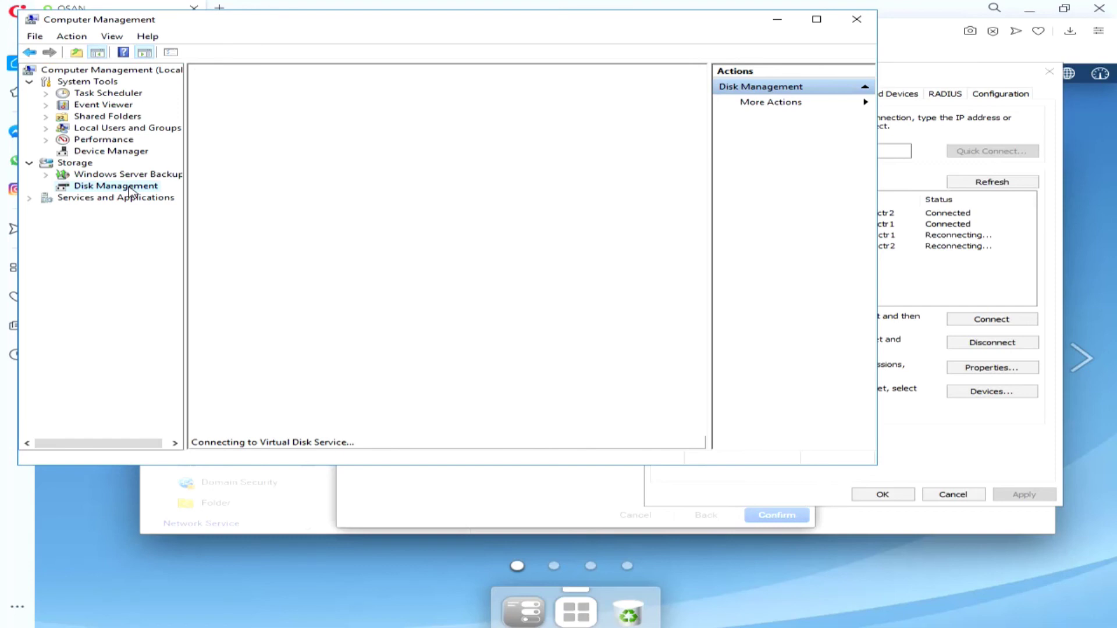
left_click(254, 362)
right_click(255, 359)
left_click(295, 364)
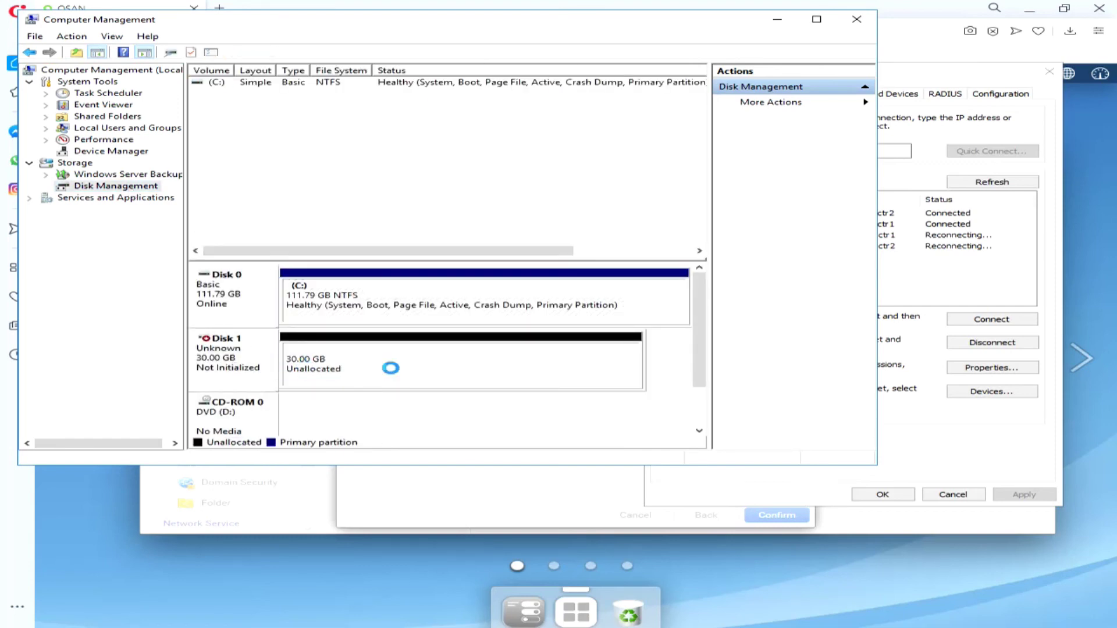
right_click(254, 364)
left_click(375, 365)
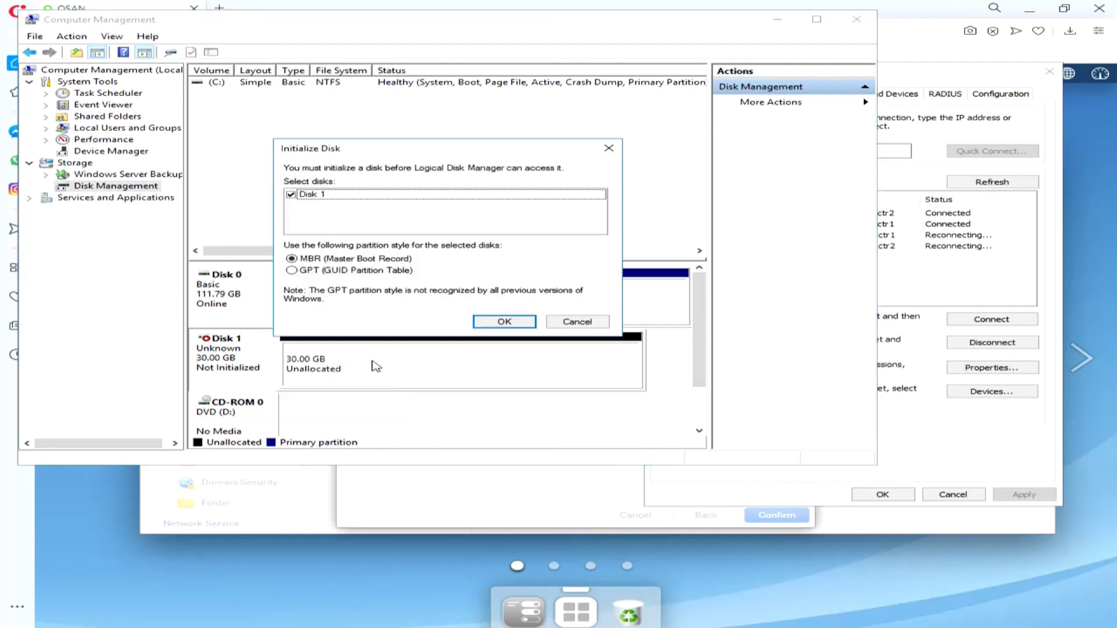
left_click(505, 321)
Step: Create a full-size 30715 MB simple NTFS volume with drive letter E: on the unallocated space
left_click(425, 374)
right_click(425, 374)
left_click(460, 378)
left_click(527, 314)
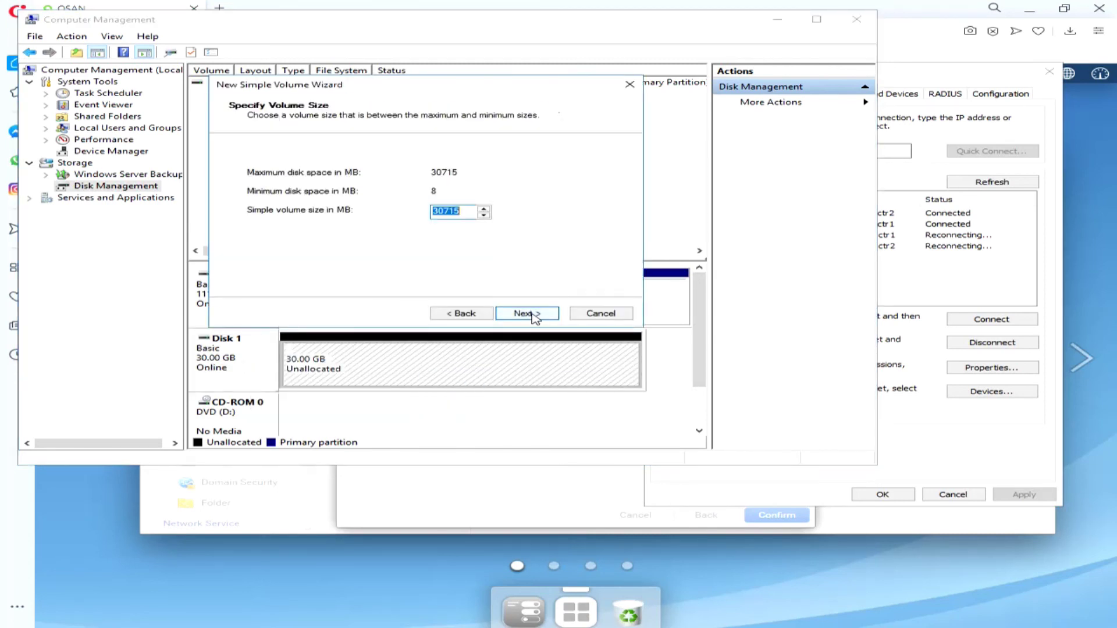
left_click(527, 313)
left_click(527, 314)
left_click(528, 314)
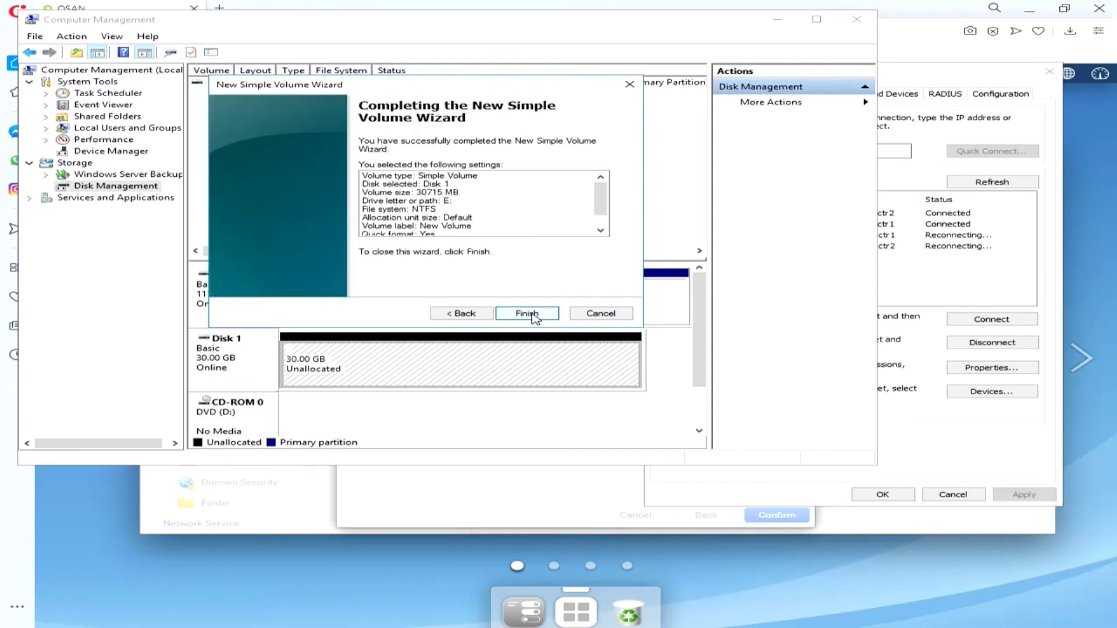
left_click(528, 313)
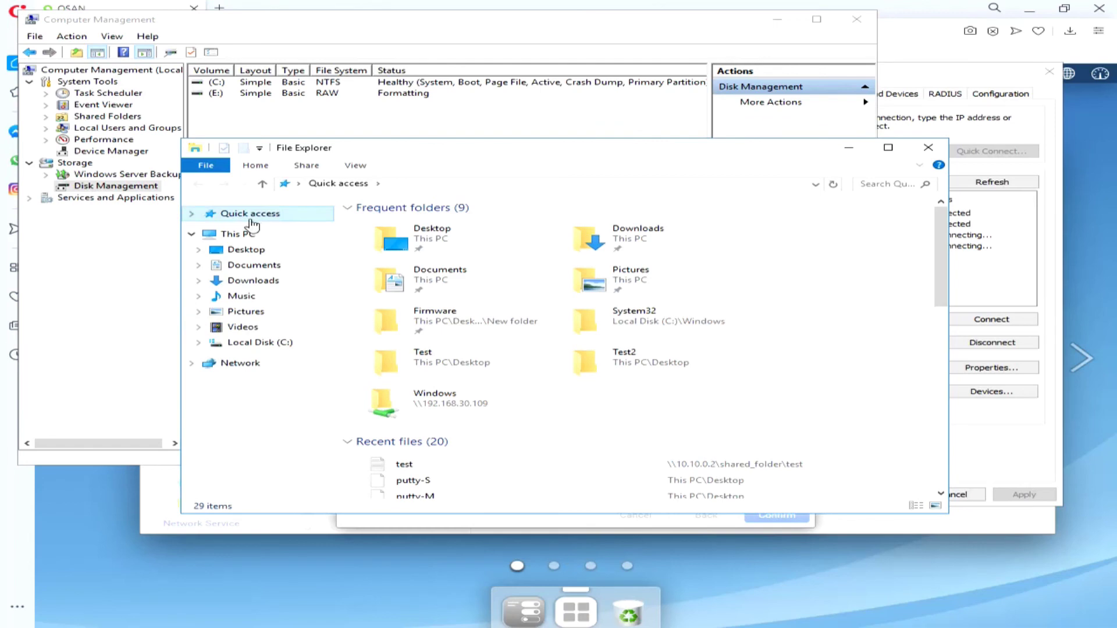
Step: Verify the new E: volume and open New Volume (E:) from This PC
left_click(236, 234)
left_click_drag(382, 158, 711, 105)
left_click(348, 379)
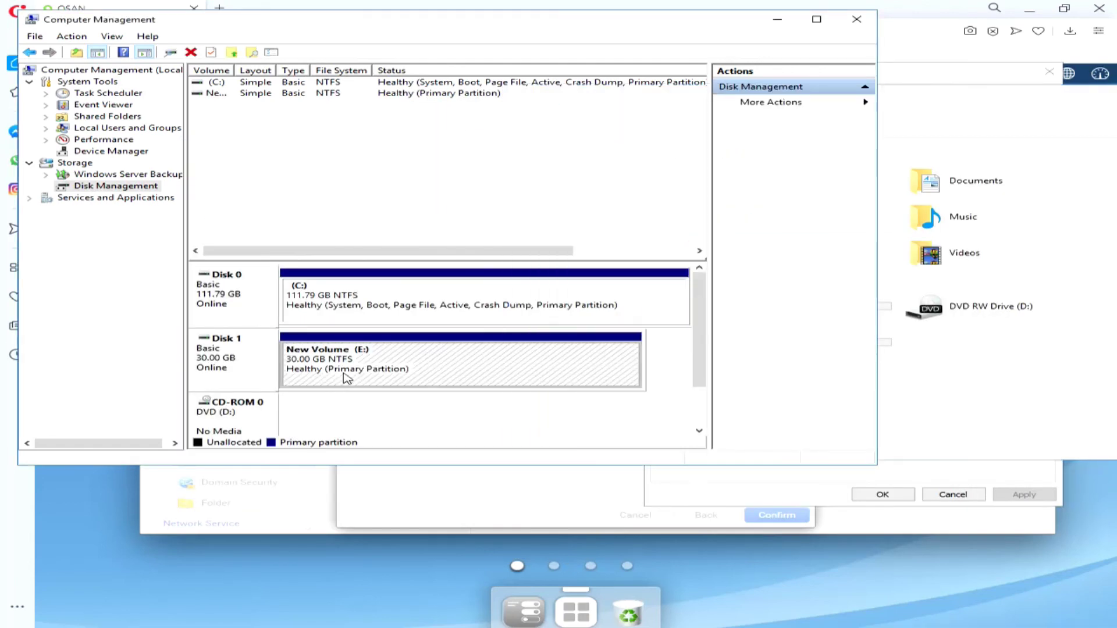
left_click(887, 379)
left_click(809, 355)
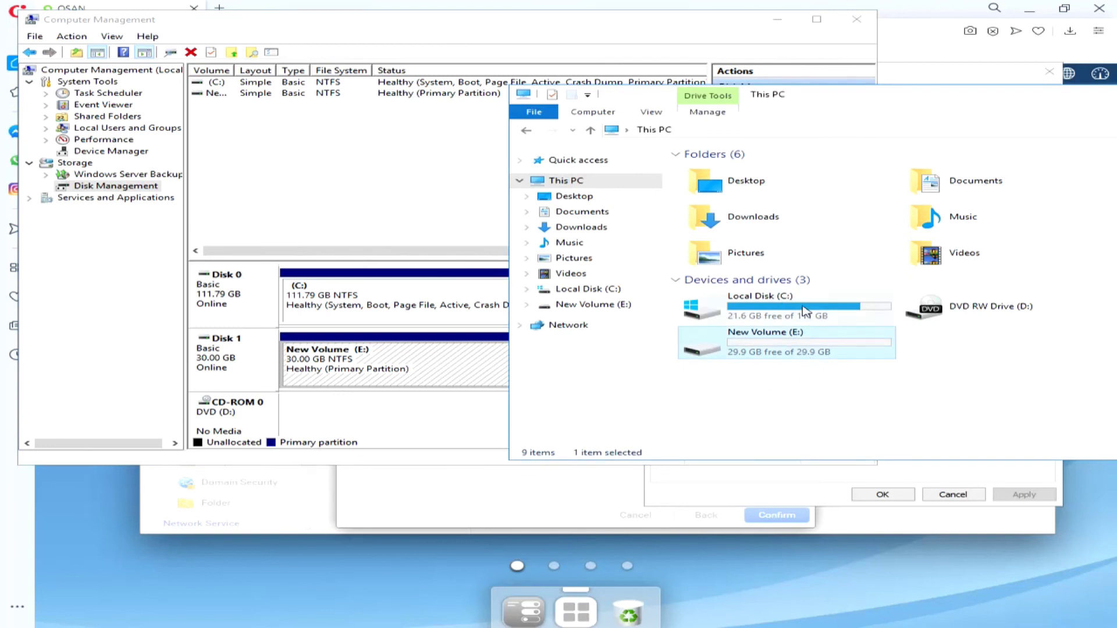
double_click(790, 349)
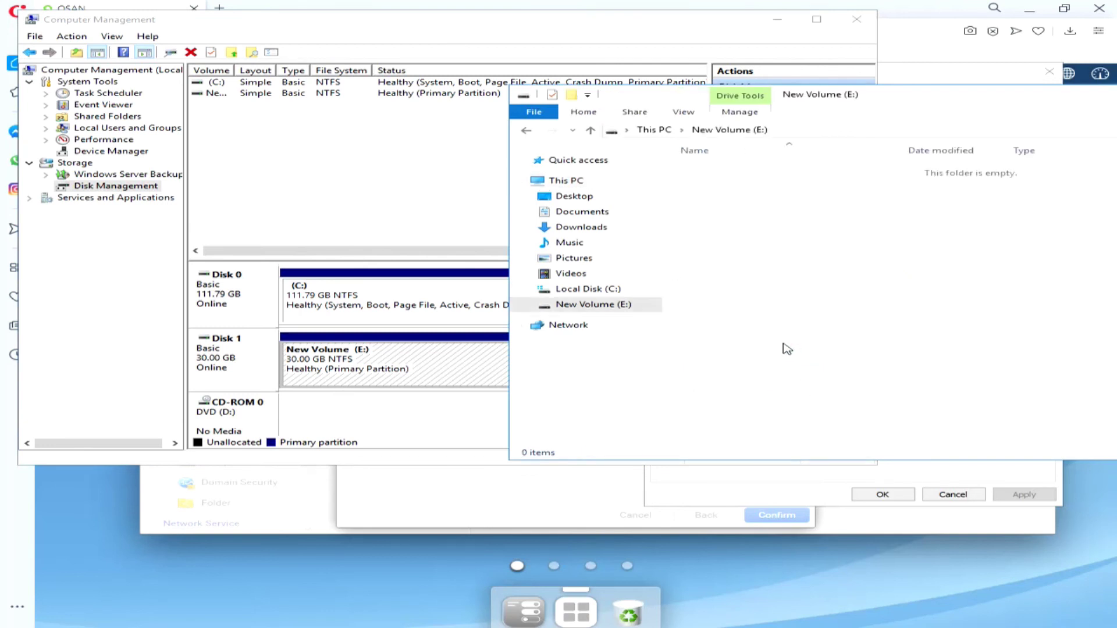
Step: Create a folder named 'test' on drive E:
right_click(732, 268)
mouse_move(879, 424)
left_click(681, 424)
type("tes")
key("Return")
Step: Inside the test folder, create a text document named 'test'
double_click(723, 173)
right_click(740, 250)
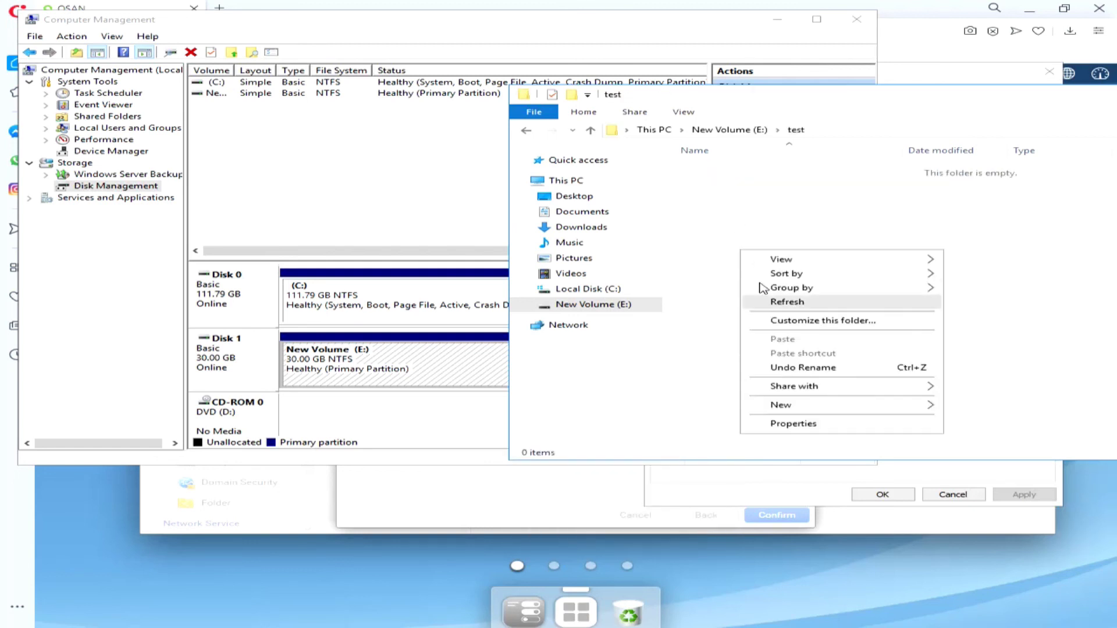
mouse_move(820, 405)
left_click(579, 496)
type("test")
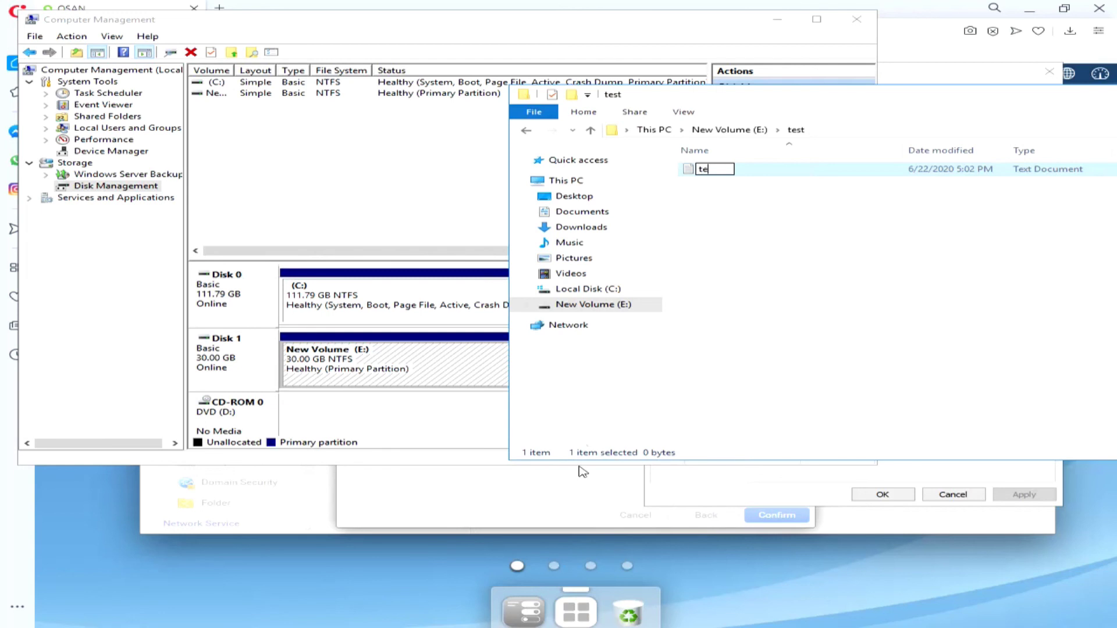
key("Return")
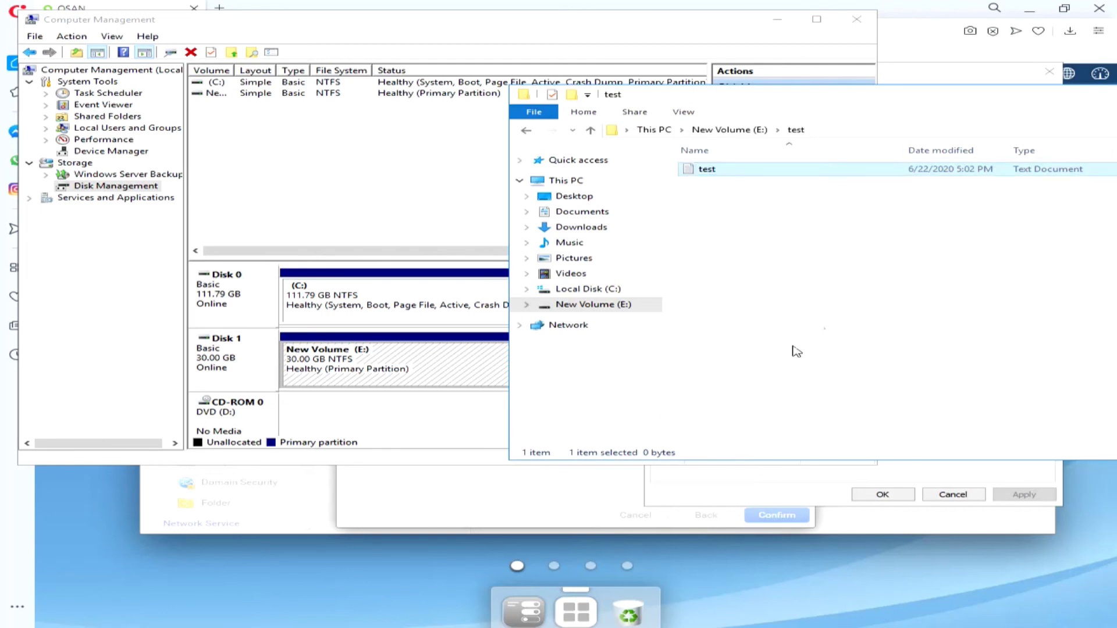
left_click(819, 327)
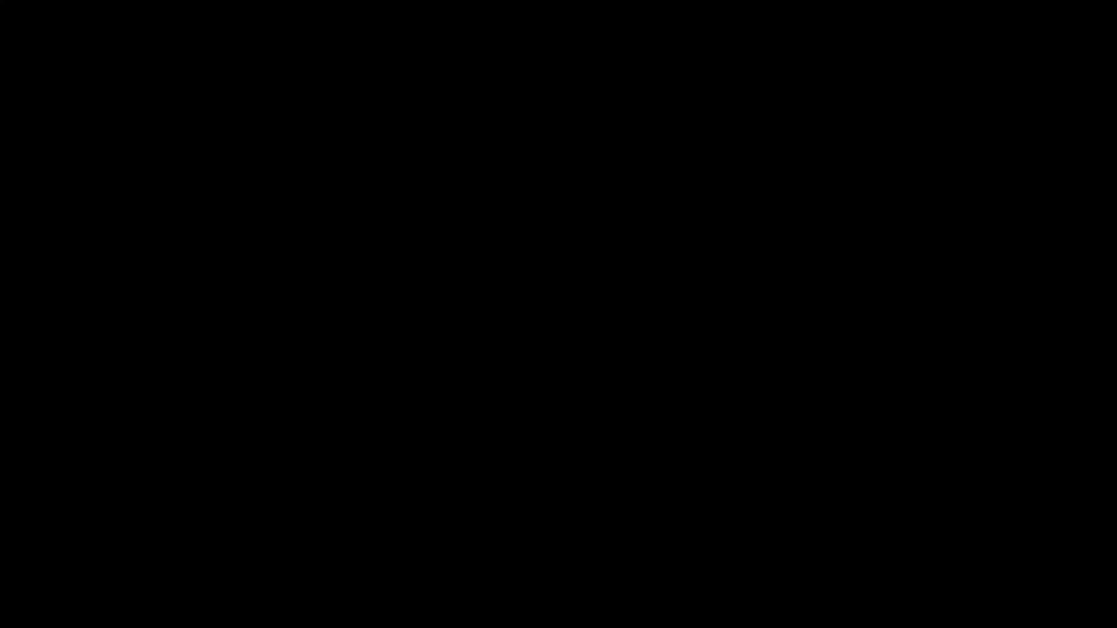